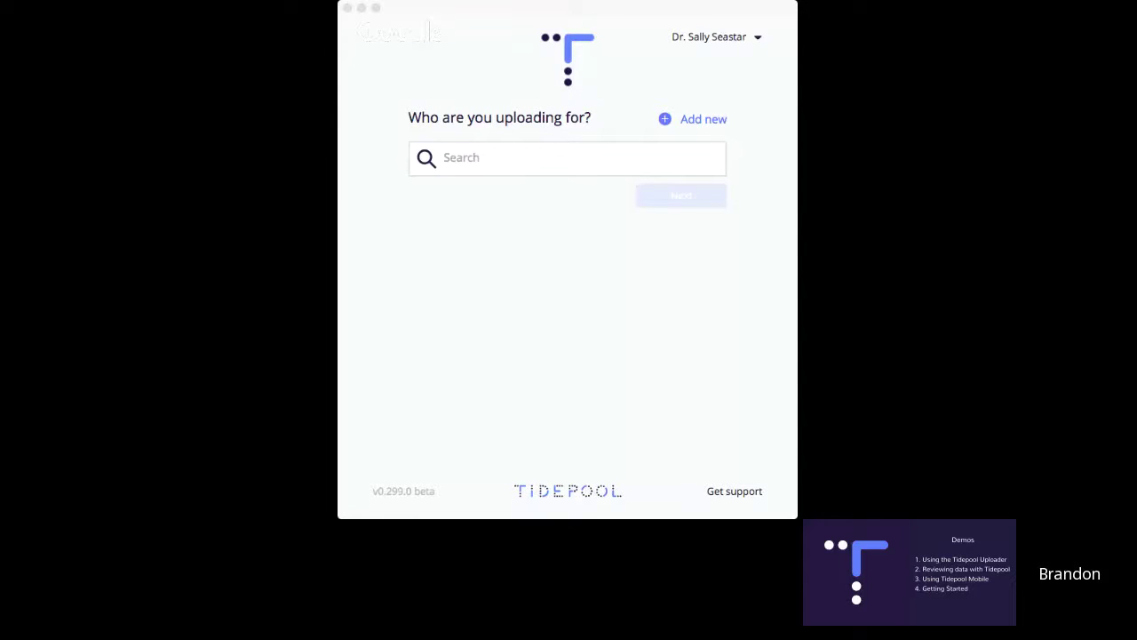
Search the patient list by first name, select the matching patient, then start a new patient account.
left_click(560, 11)
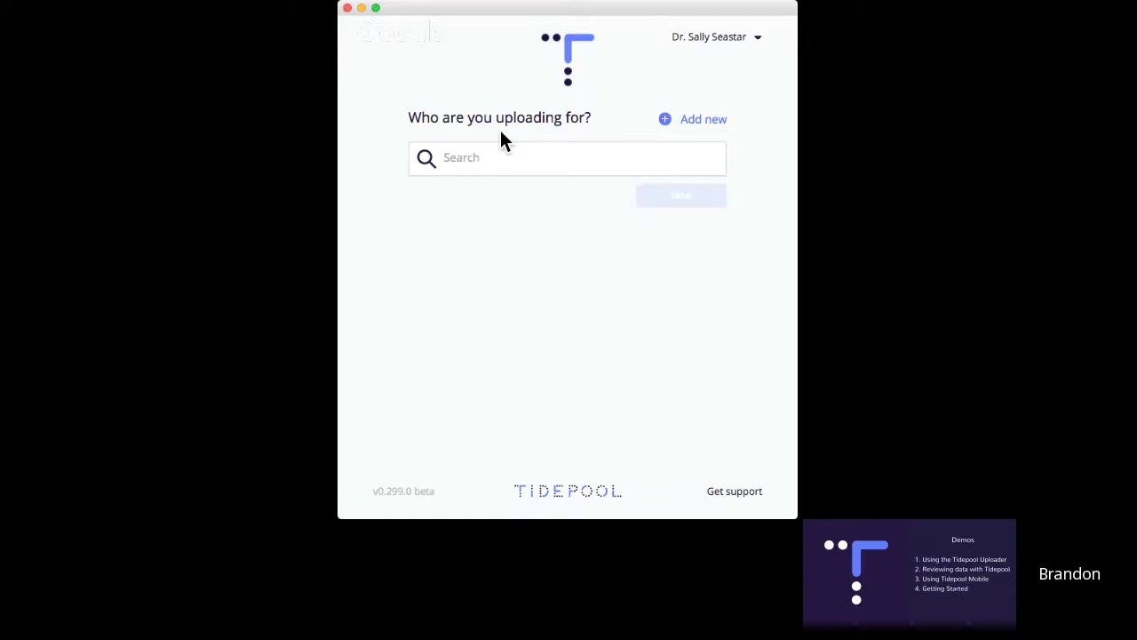
left_click(503, 158)
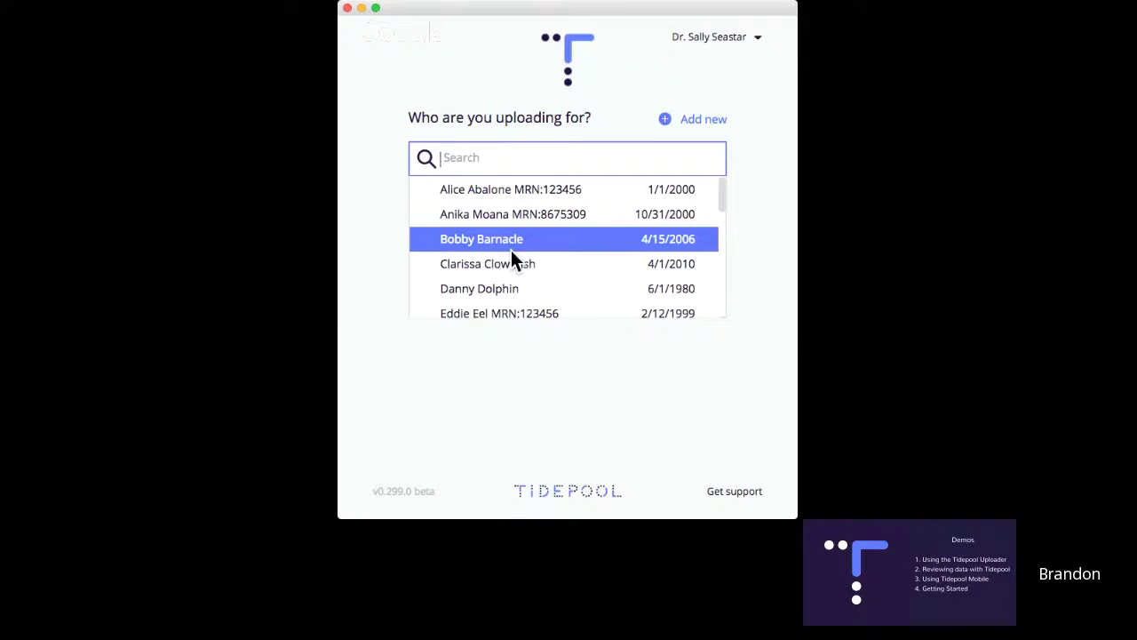
scroll(510, 250, "down", 2)
type("jil")
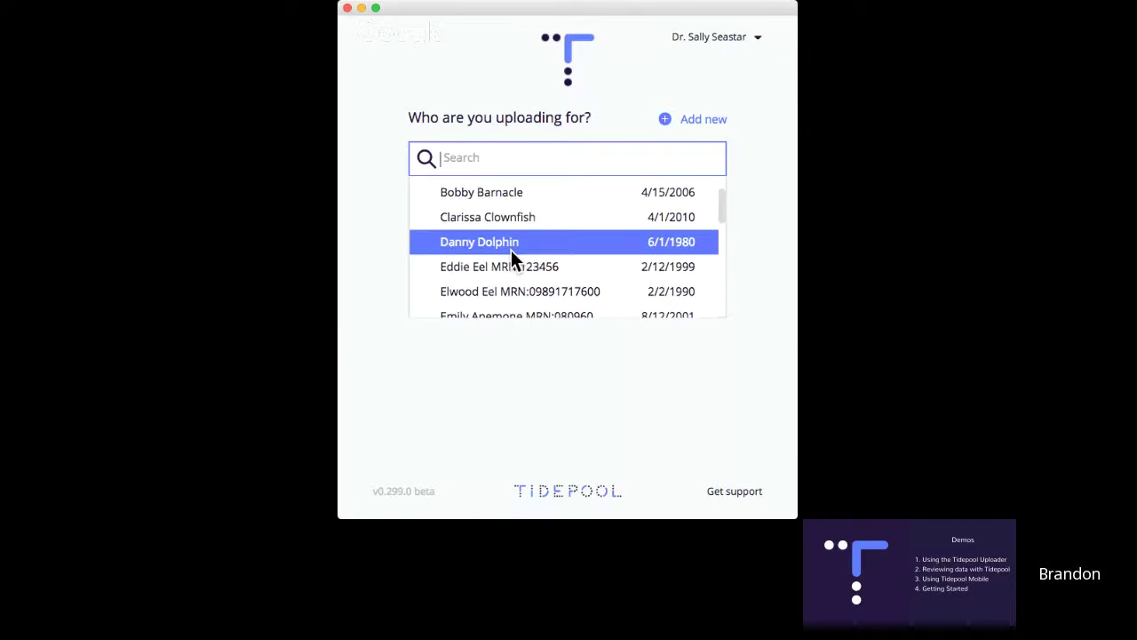
left_click(489, 201)
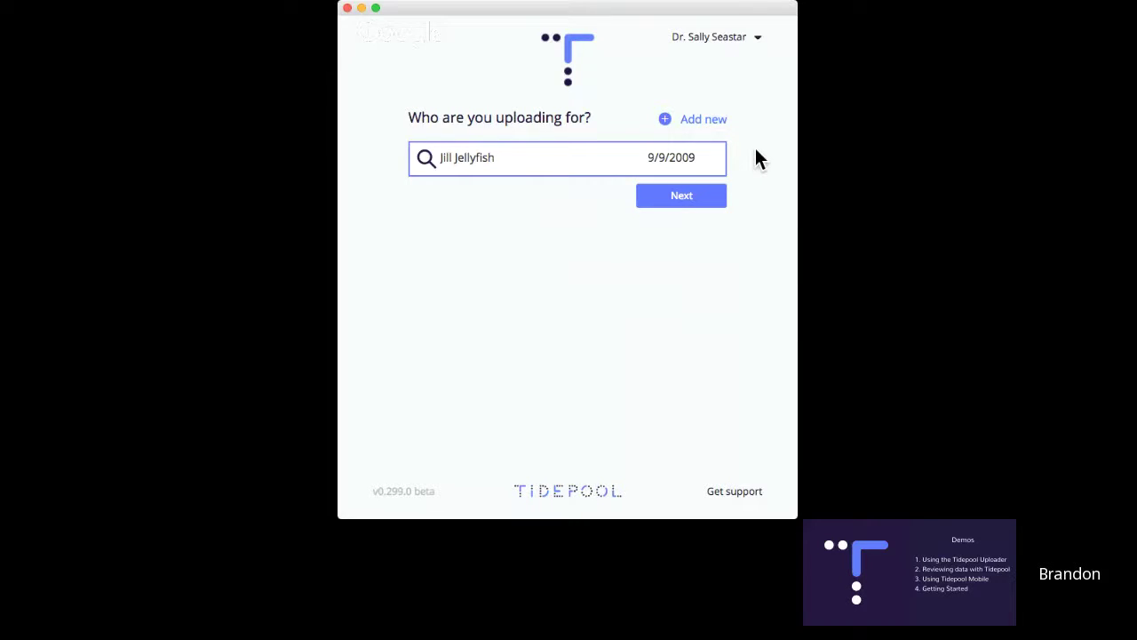
left_click(710, 120)
Enter the new patient's full name and birthdate February 12, 2011.
left_click(579, 196)
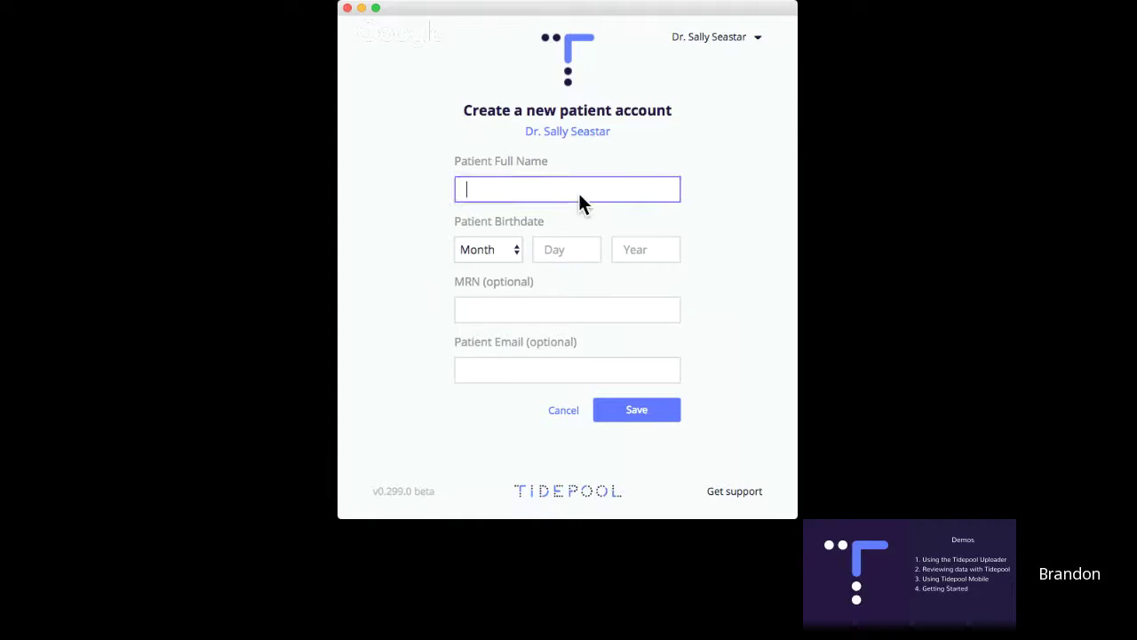
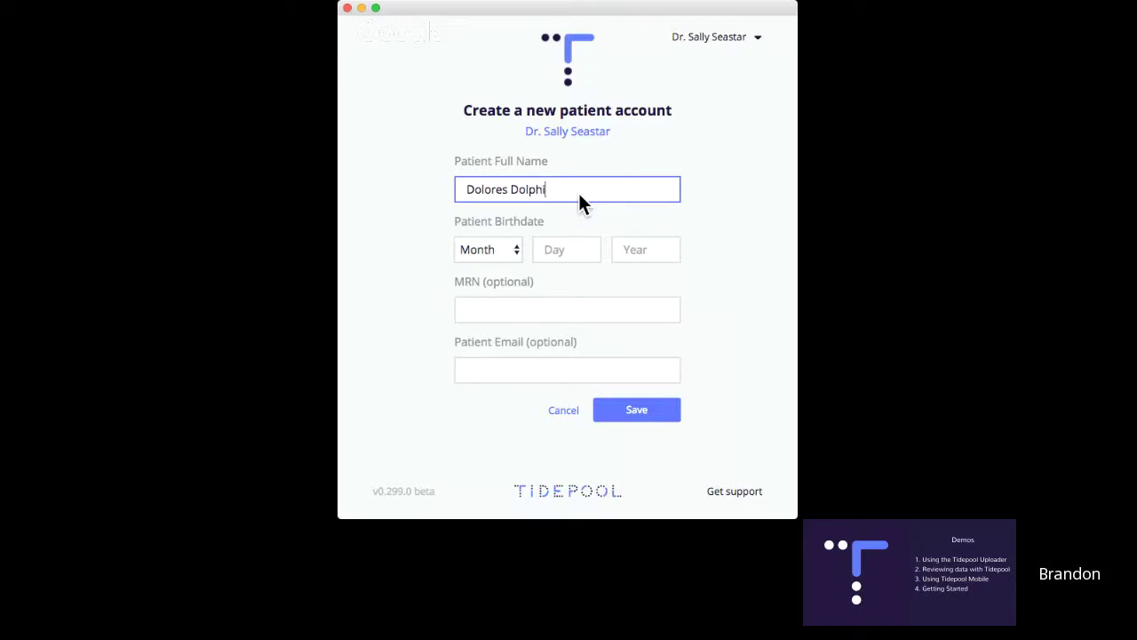
key("Tab")
key("f")
key("Tab")
type("12")
key("Tab")
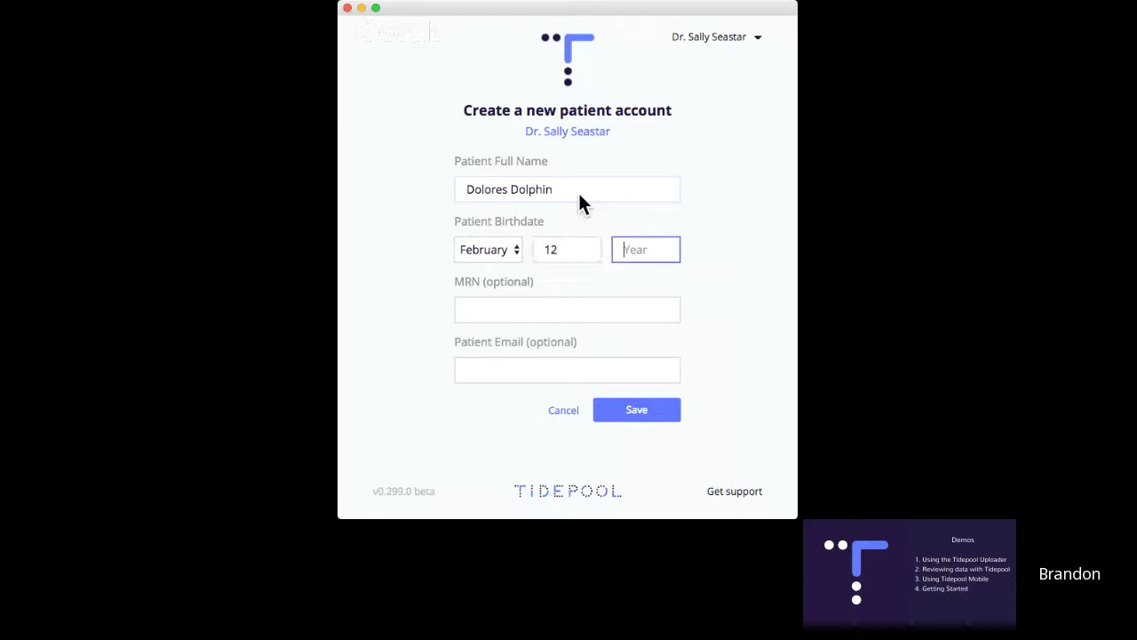
type("2011")
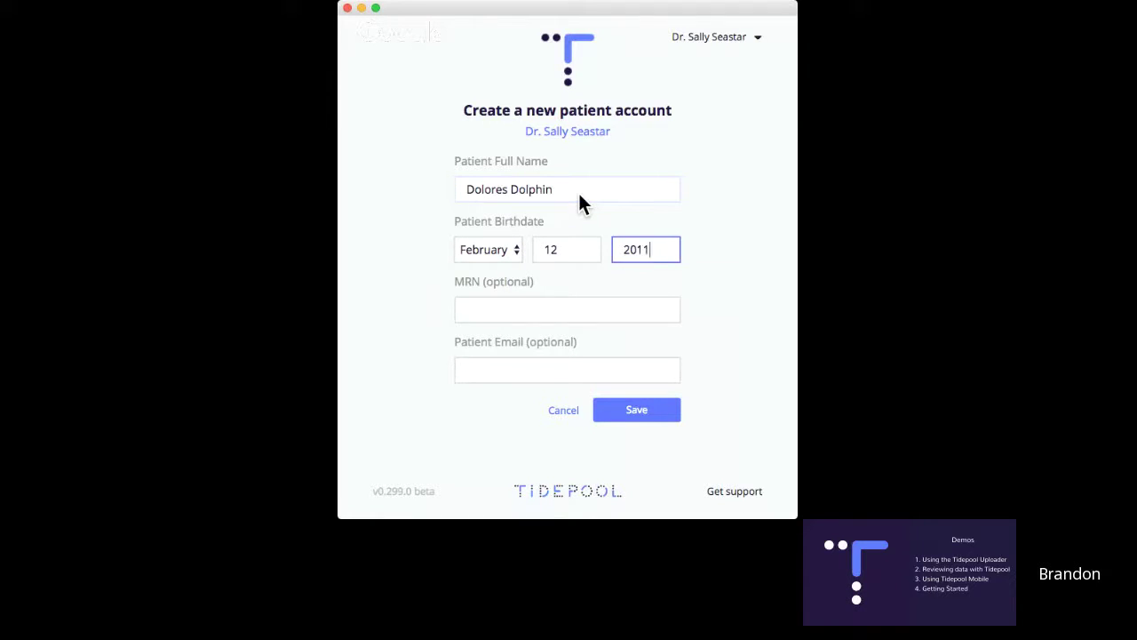
Add the patient's medical record number and e-mail address, then save the account.
key("Tab")
type("123456")
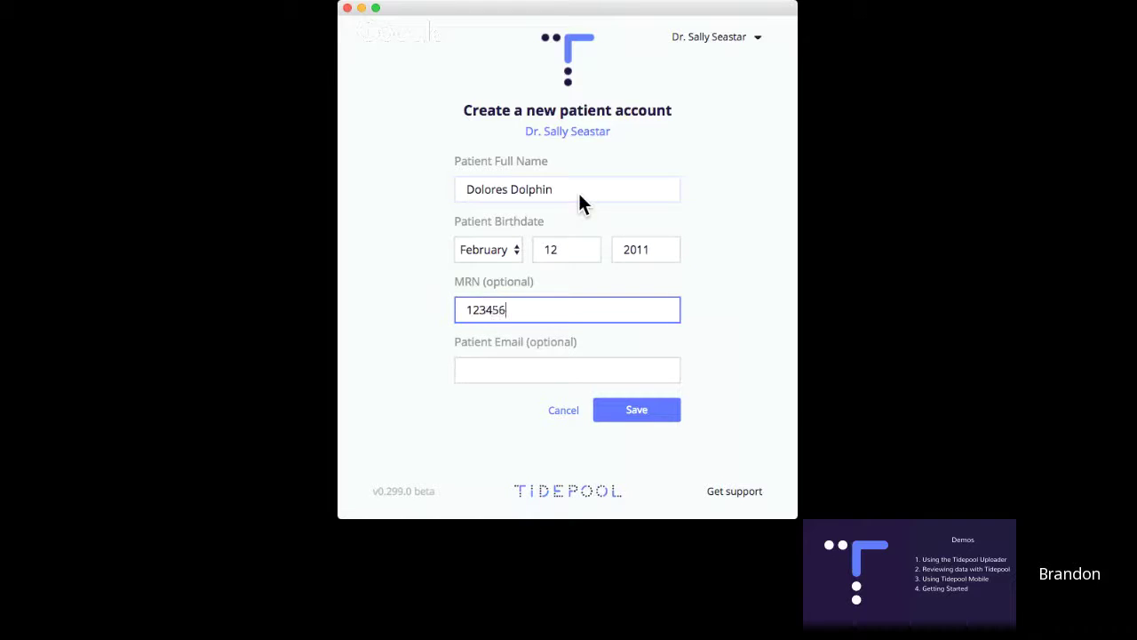
left_click(502, 370)
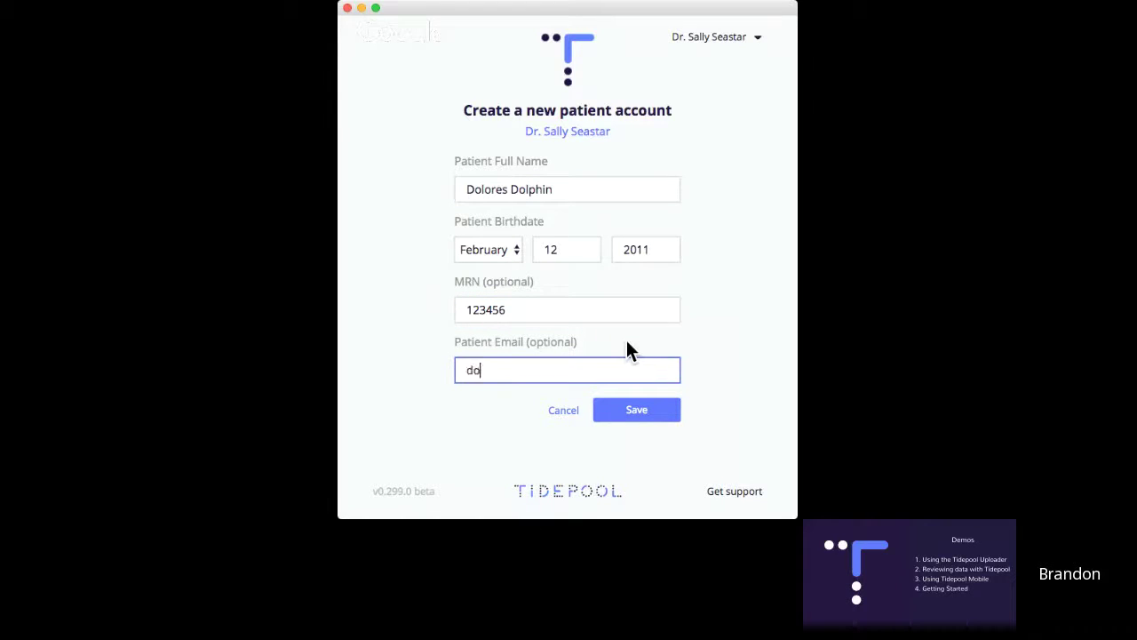
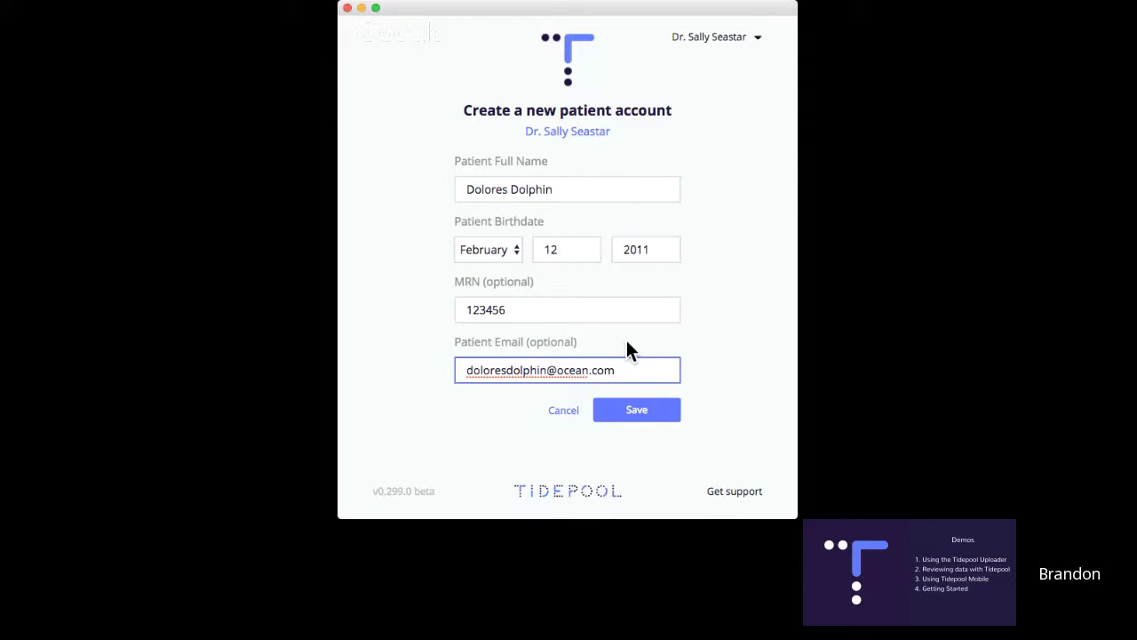
left_click(640, 411)
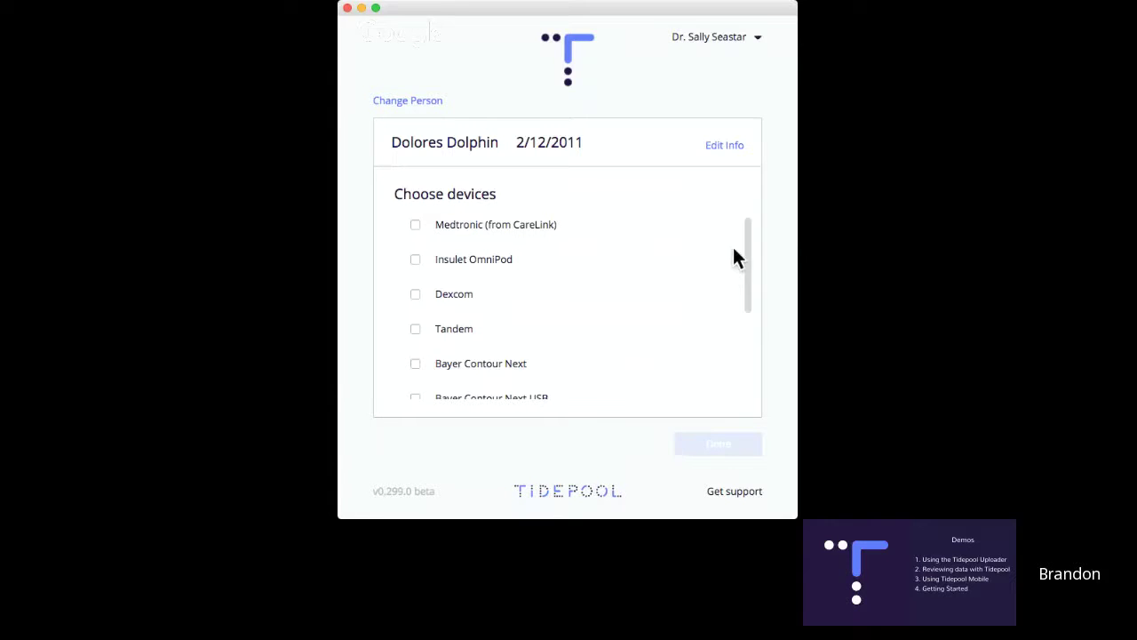
Tick Dexcom and Tandem in the Choose devices list for the new patient.
scroll(710, 279, "down", 1)
scroll(709, 288, "up", 1)
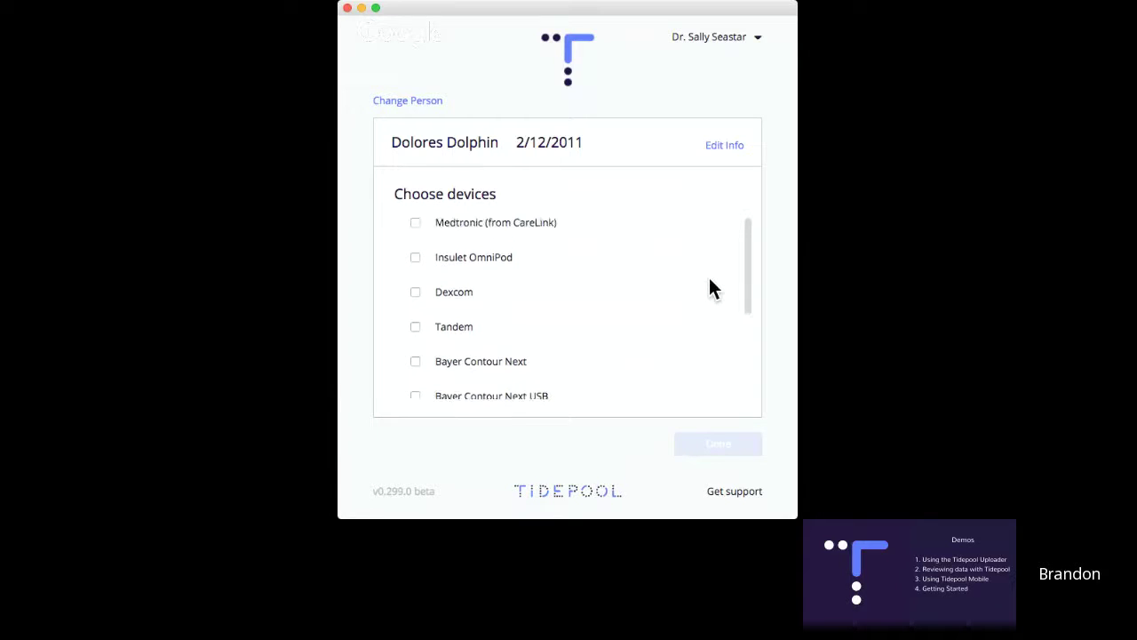
left_click(417, 292)
left_click(416, 329)
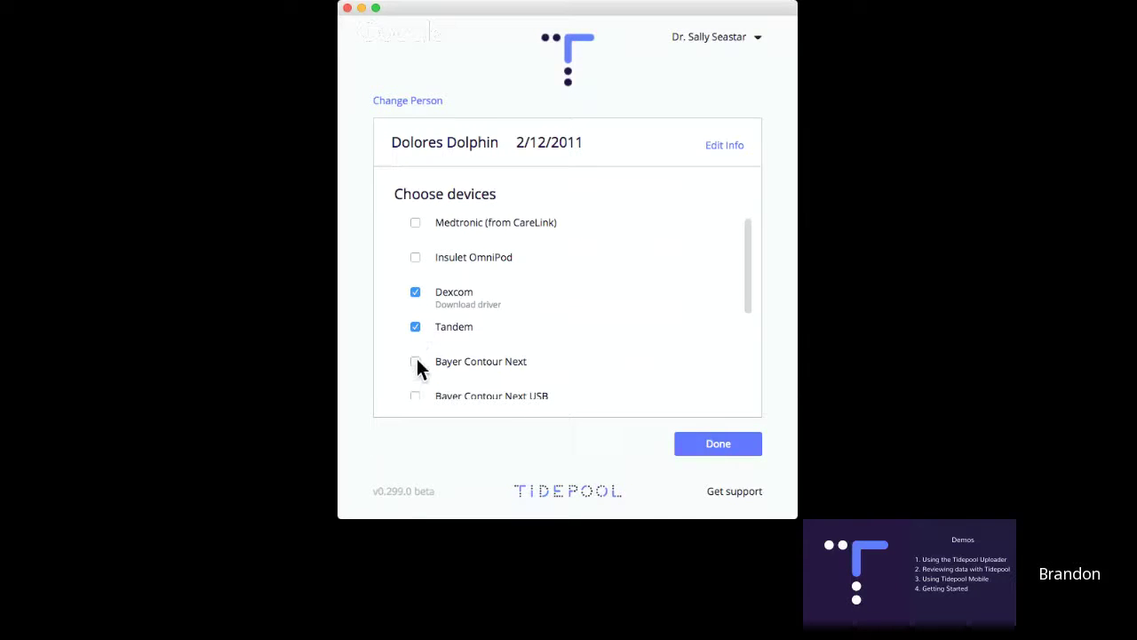
scroll(573, 347, "down", 2)
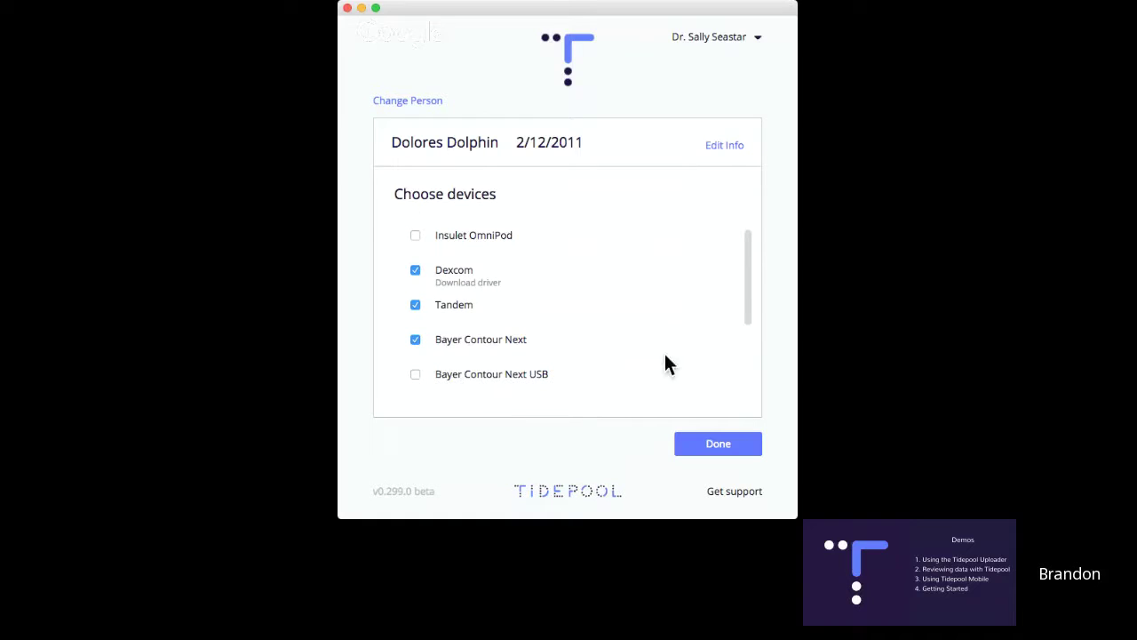
Confirm the devices, pick the patient's time zone, and start the Bayer Contour Next upload.
left_click(709, 440)
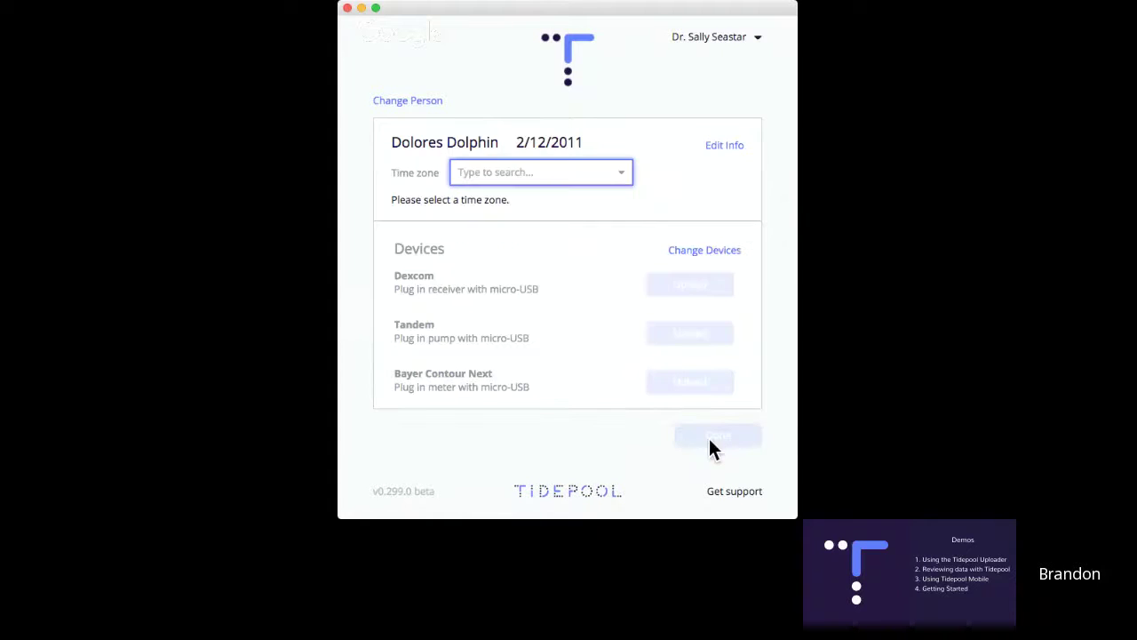
left_click(611, 182)
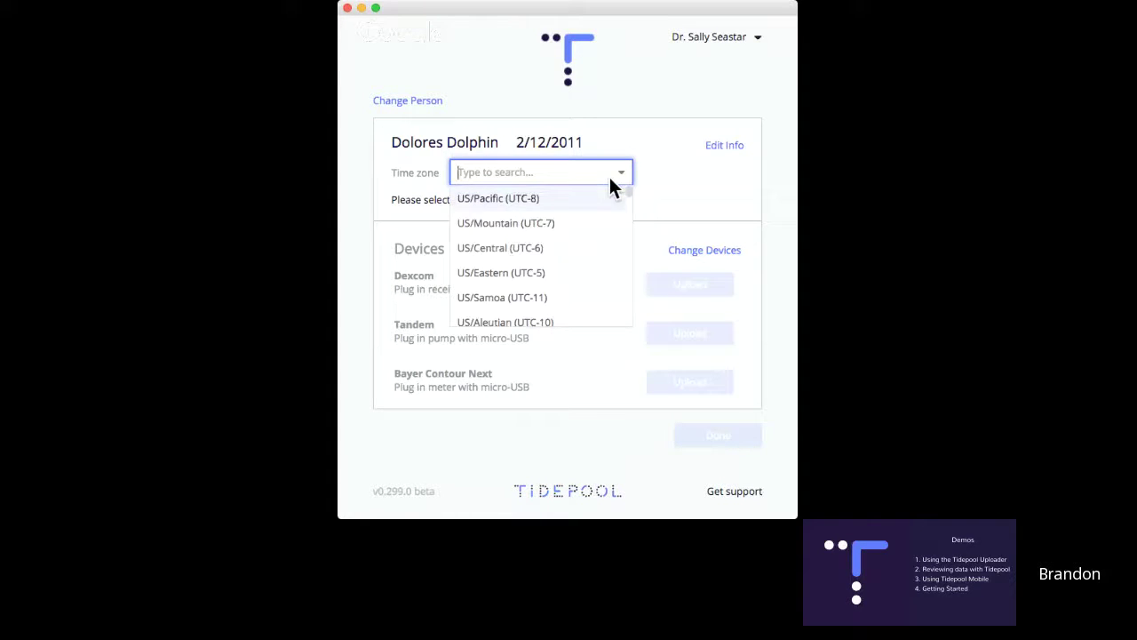
left_click(553, 197)
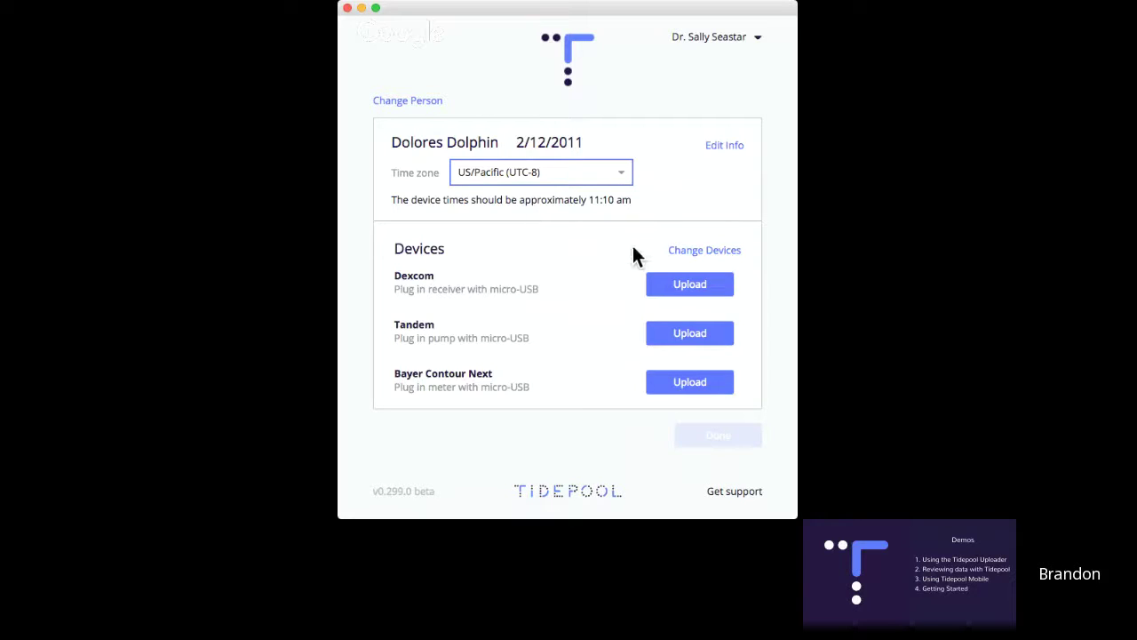
left_click(684, 382)
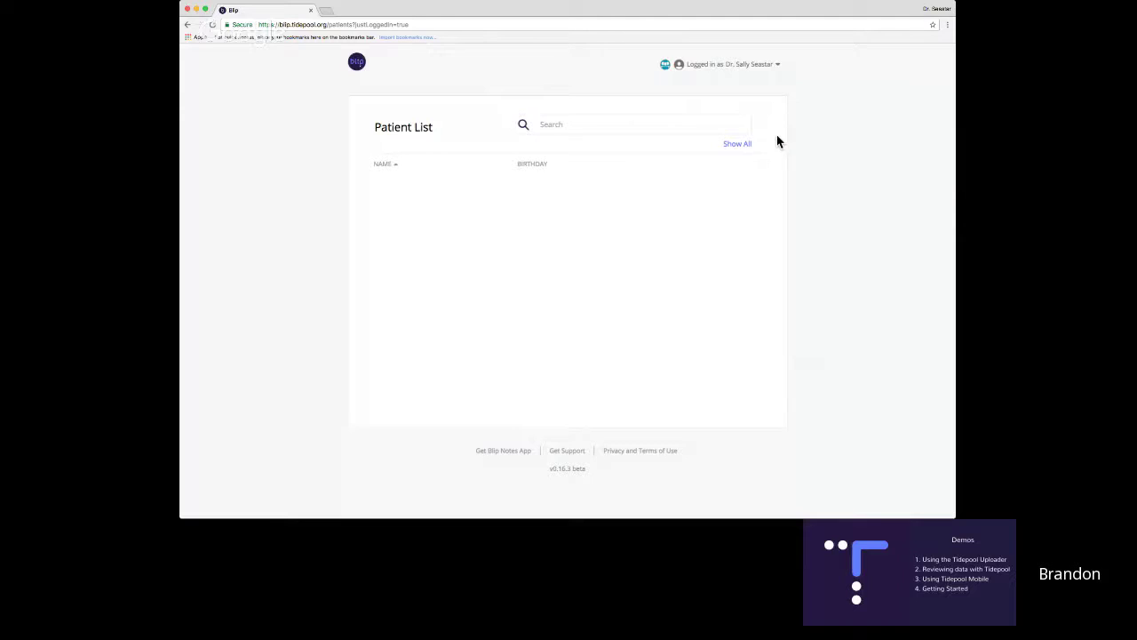
Toggle Show All and Hide All, then search by first name and open the matching patient's data.
left_click(737, 144)
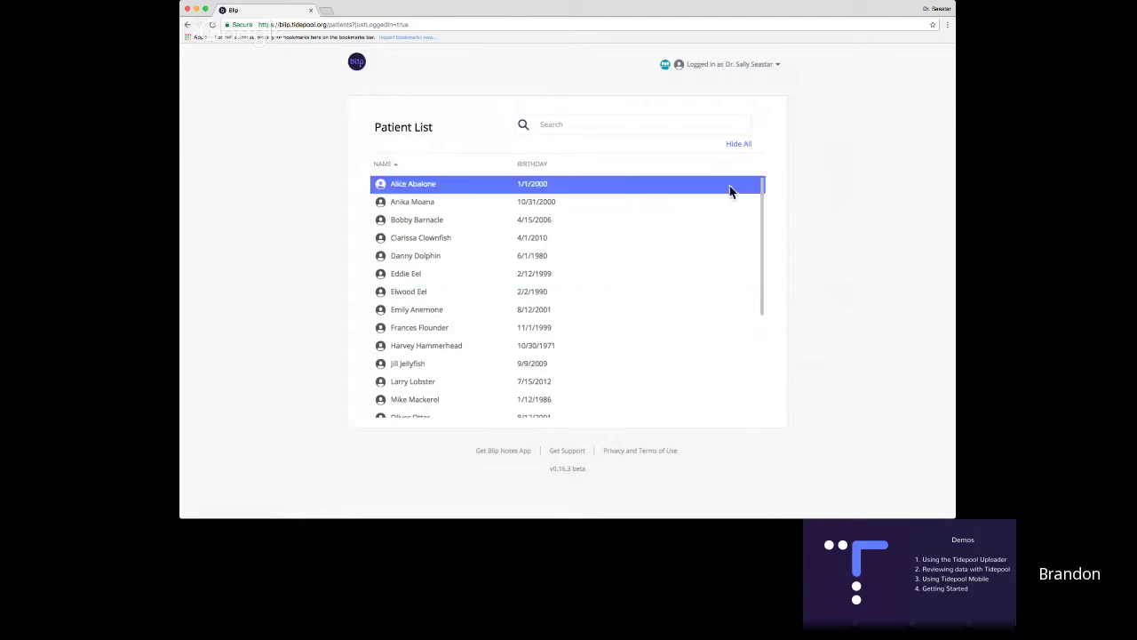
left_click(746, 144)
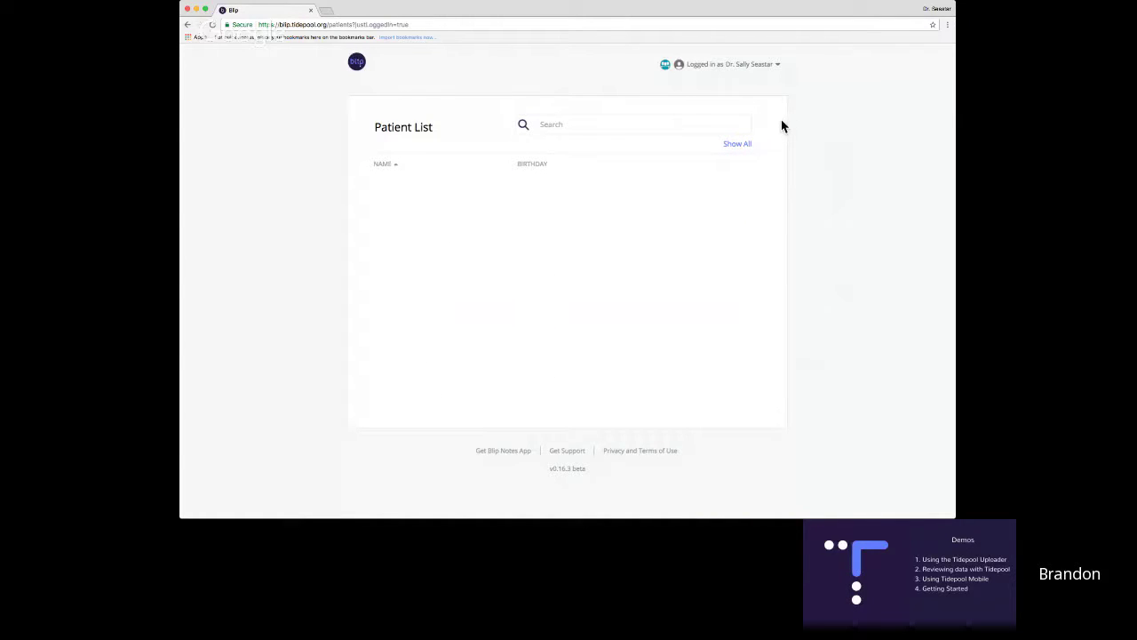
left_click(670, 132)
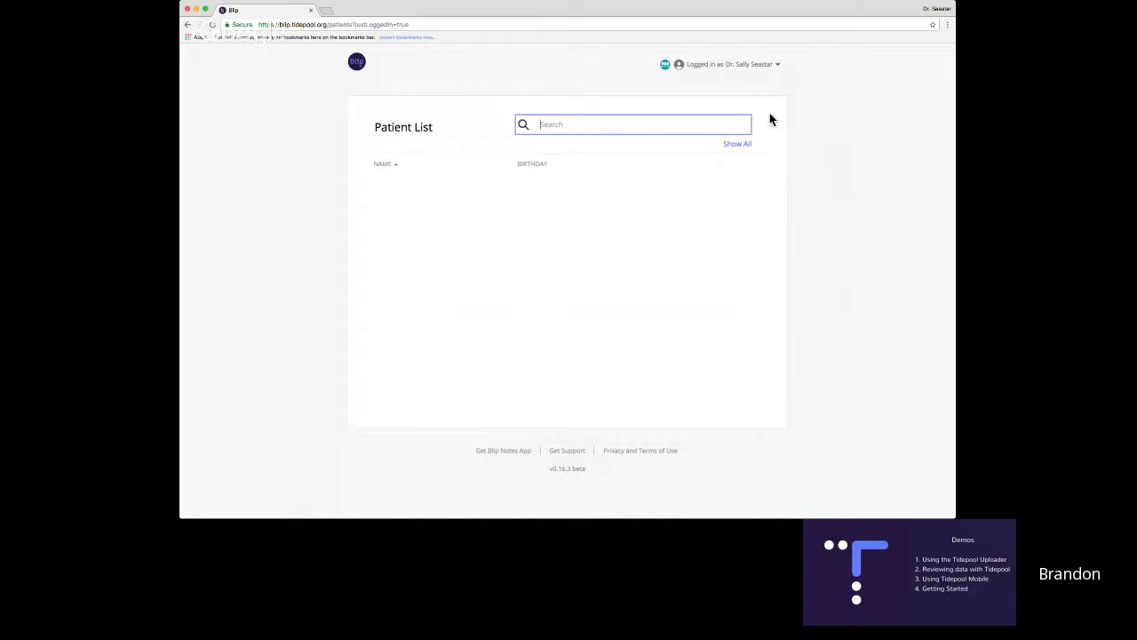
type("jill")
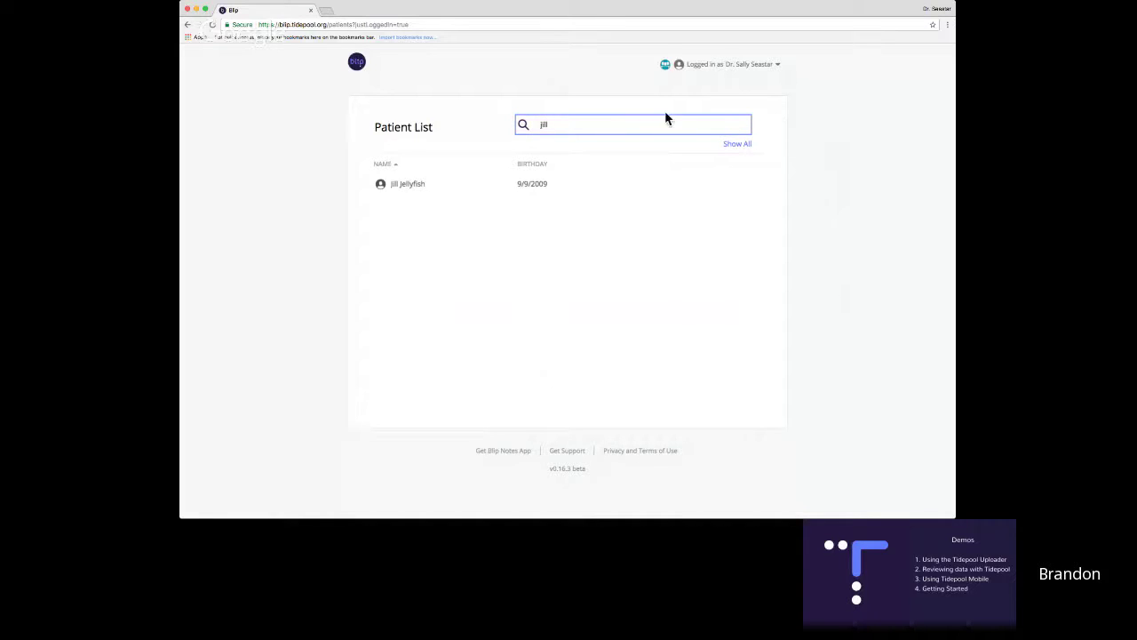
left_click(438, 183)
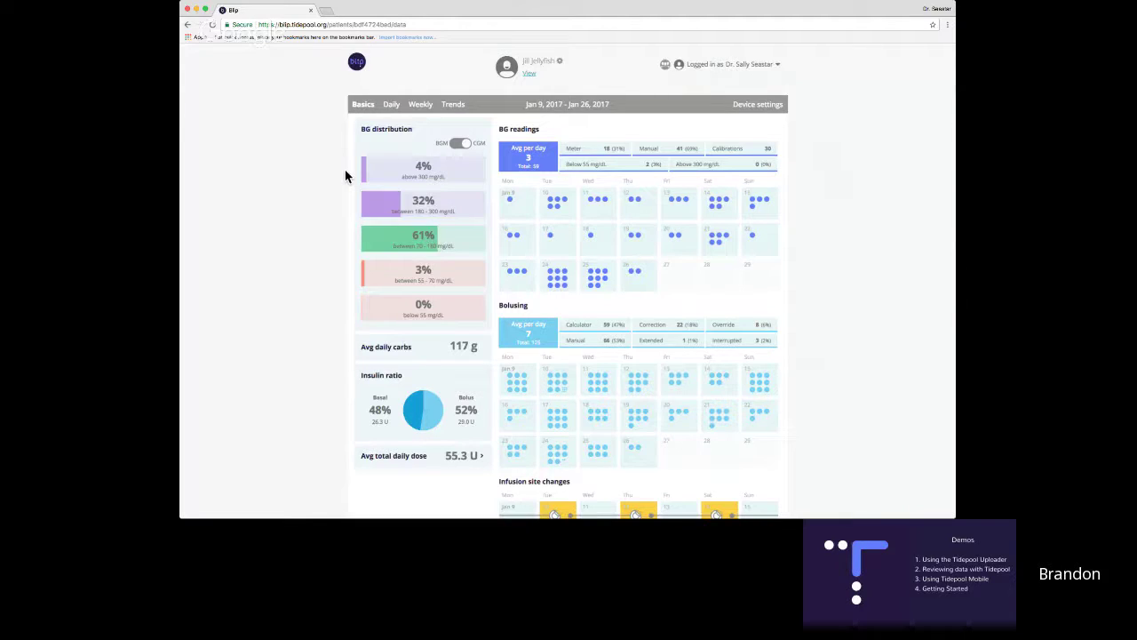
Calculate total daily dose per kg from a 70 kg weight, giving 0.79 U.
scroll(345, 196, "down", 1)
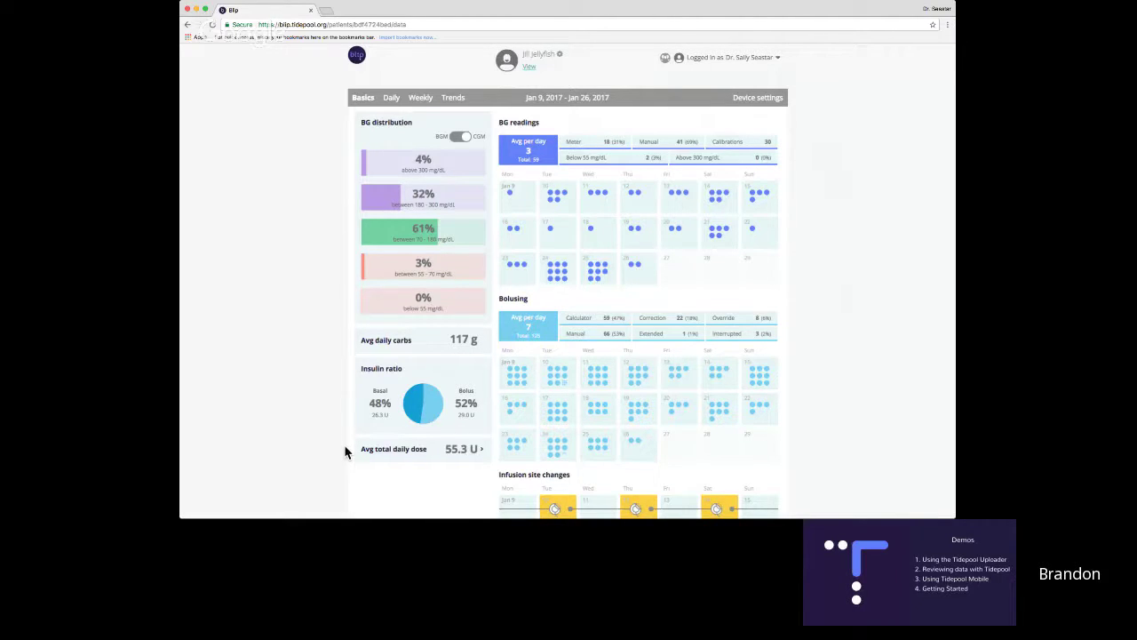
scroll(347, 453, "down", 1)
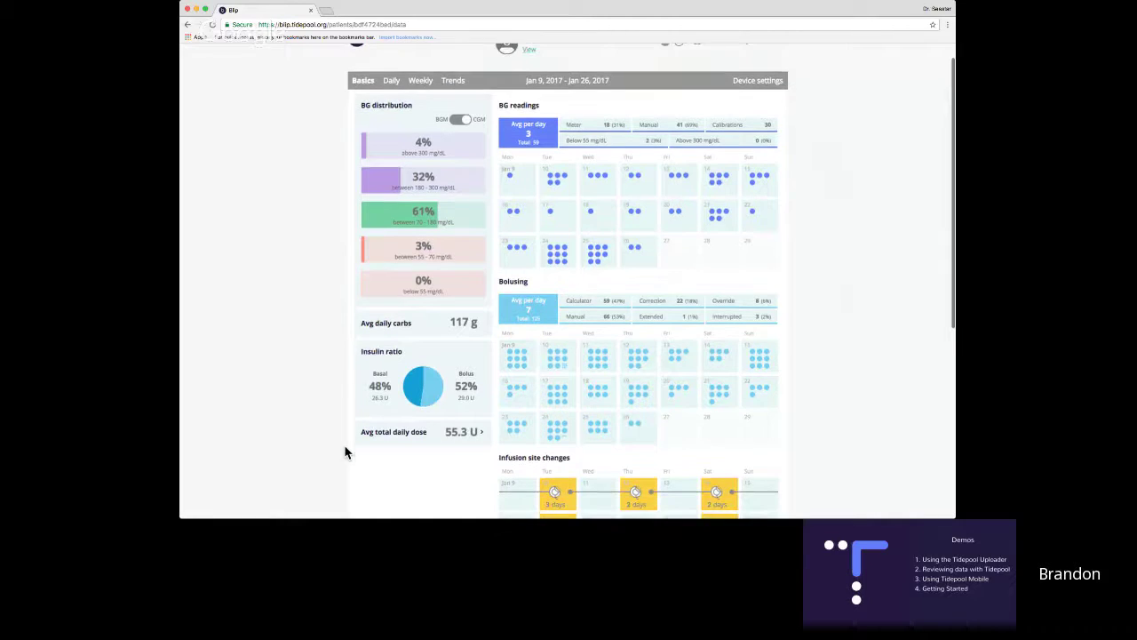
left_click(482, 430)
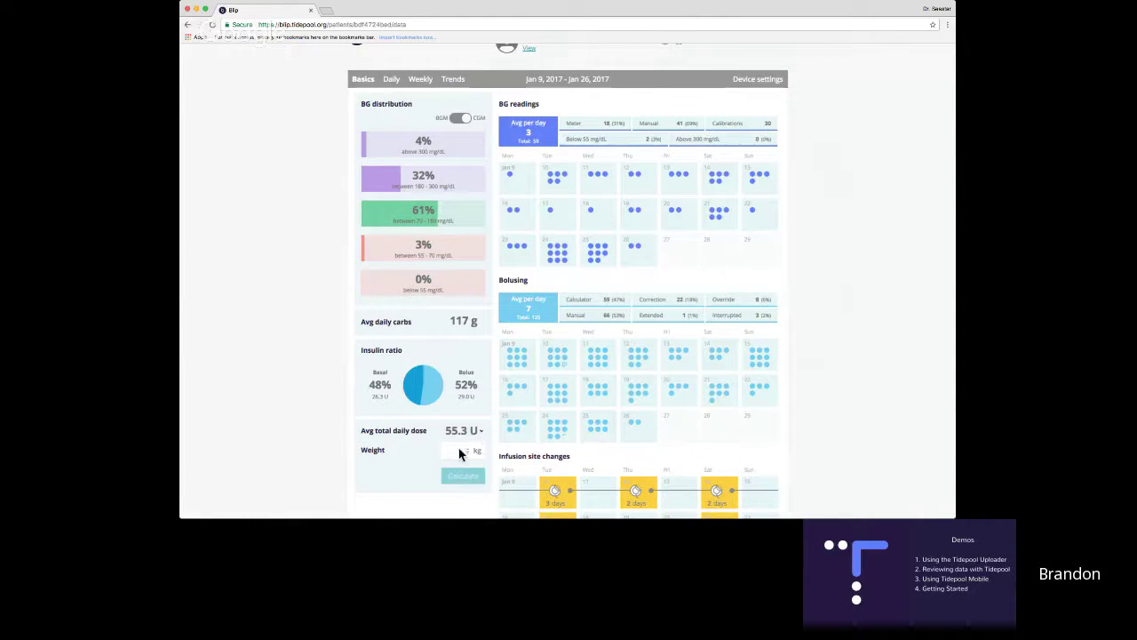
left_click(458, 450)
type("70")
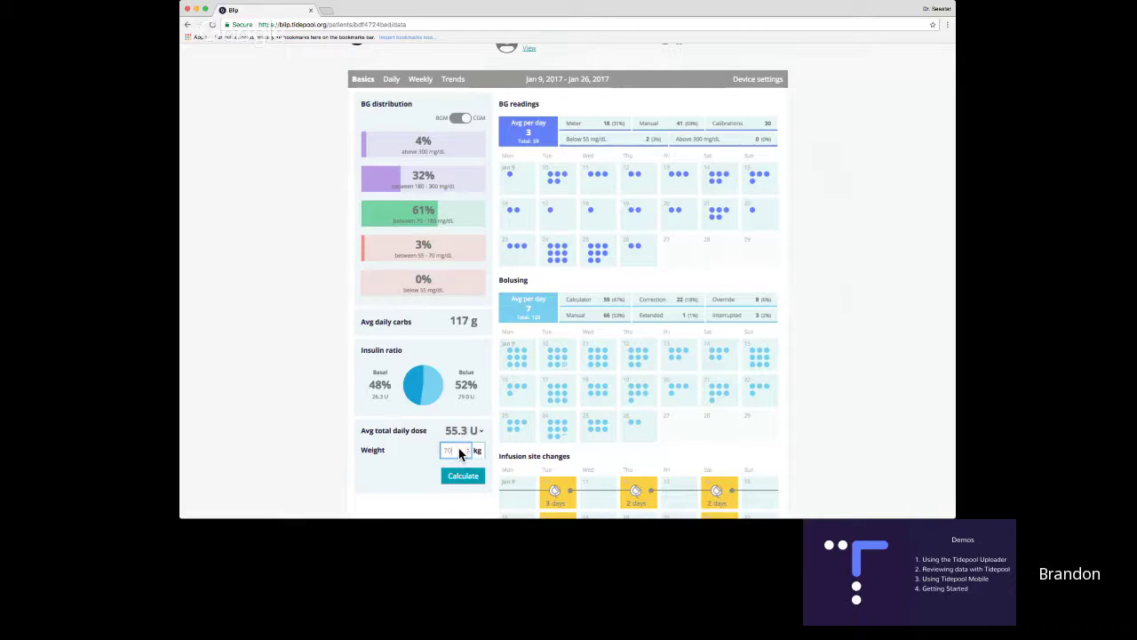
left_click(463, 477)
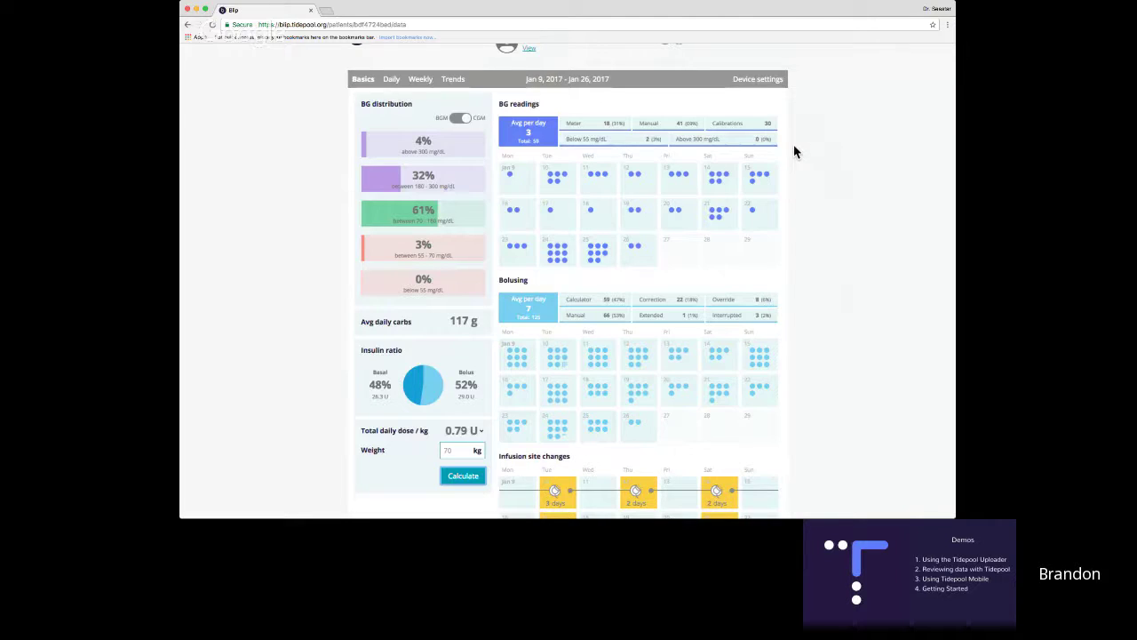
scroll(796, 160, "up", 1)
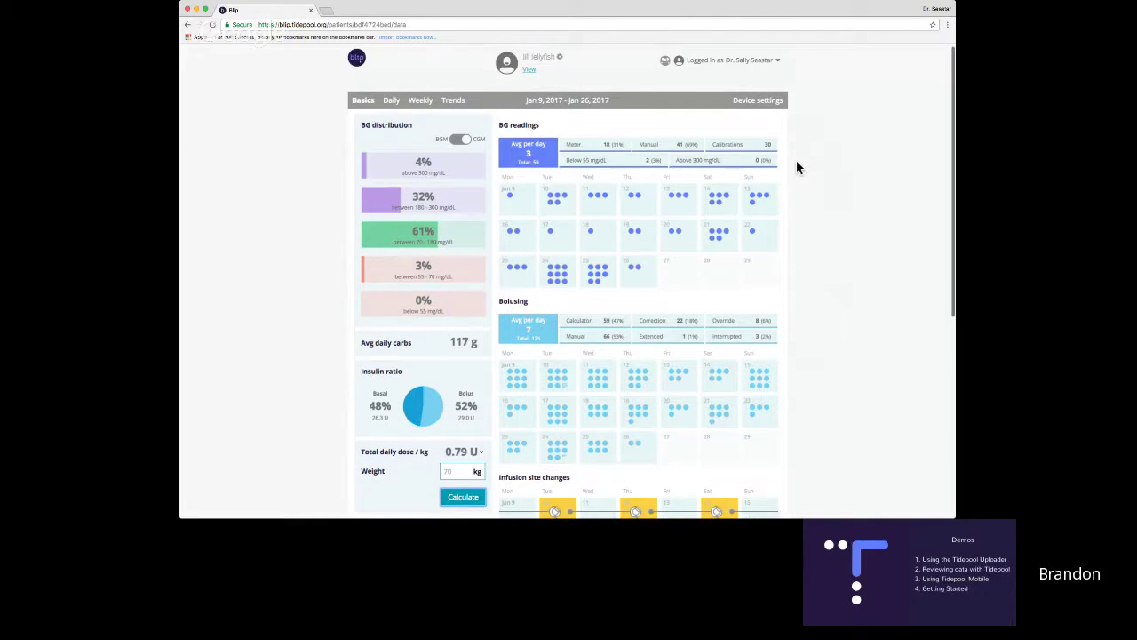
Review the Basics page, then filter the Bolusing calendar from Calculator to Extended boluses only.
scroll(797, 165, "up", 1)
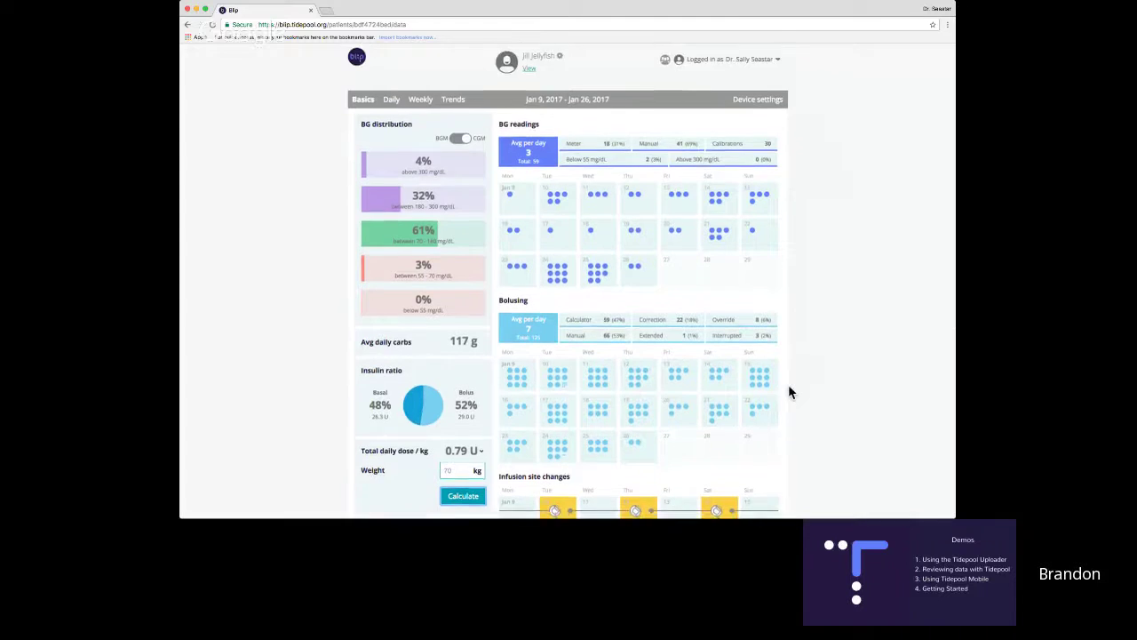
scroll(790, 389, "down", 3)
scroll(789, 385, "down", 1)
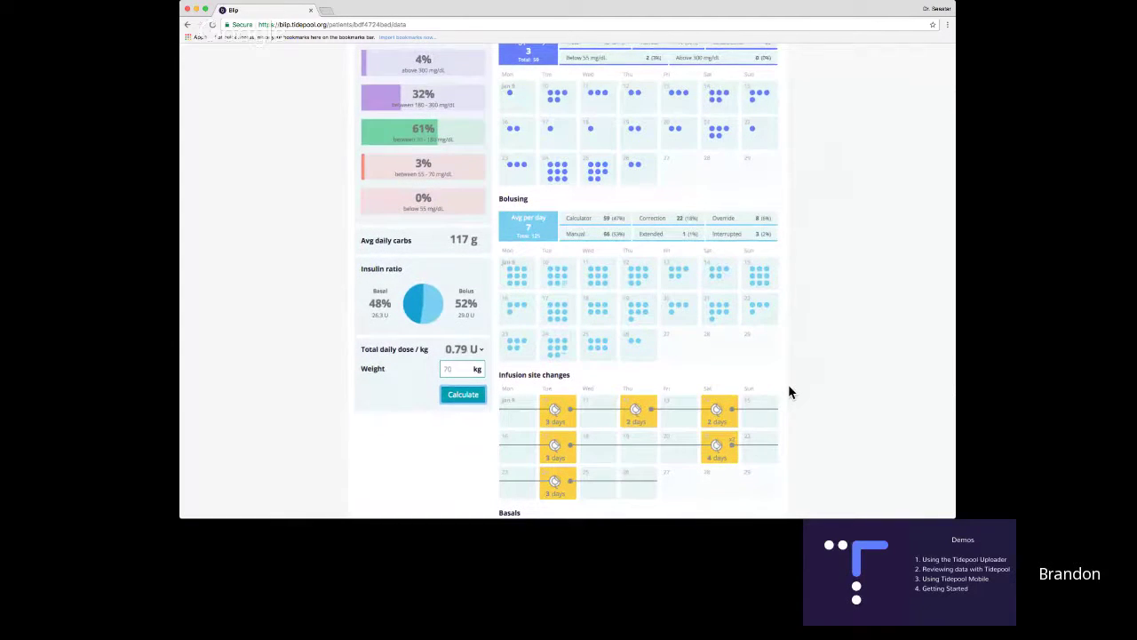
scroll(790, 392, "down", 3)
scroll(790, 392, "down", 3)
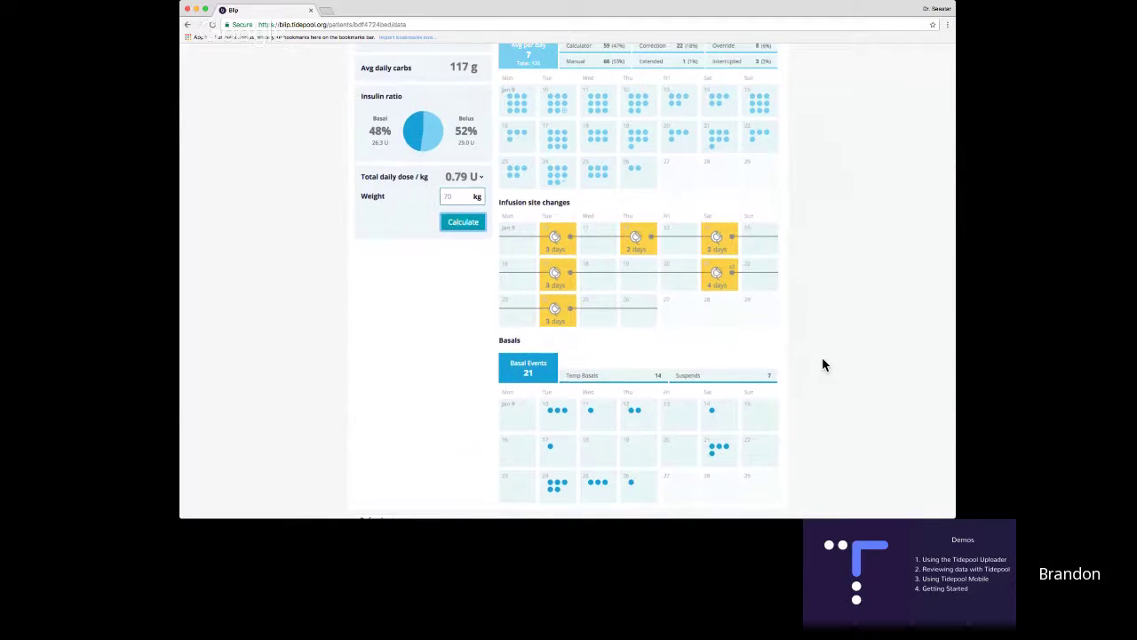
scroll(823, 365, "up", 3)
scroll(822, 365, "up", 5)
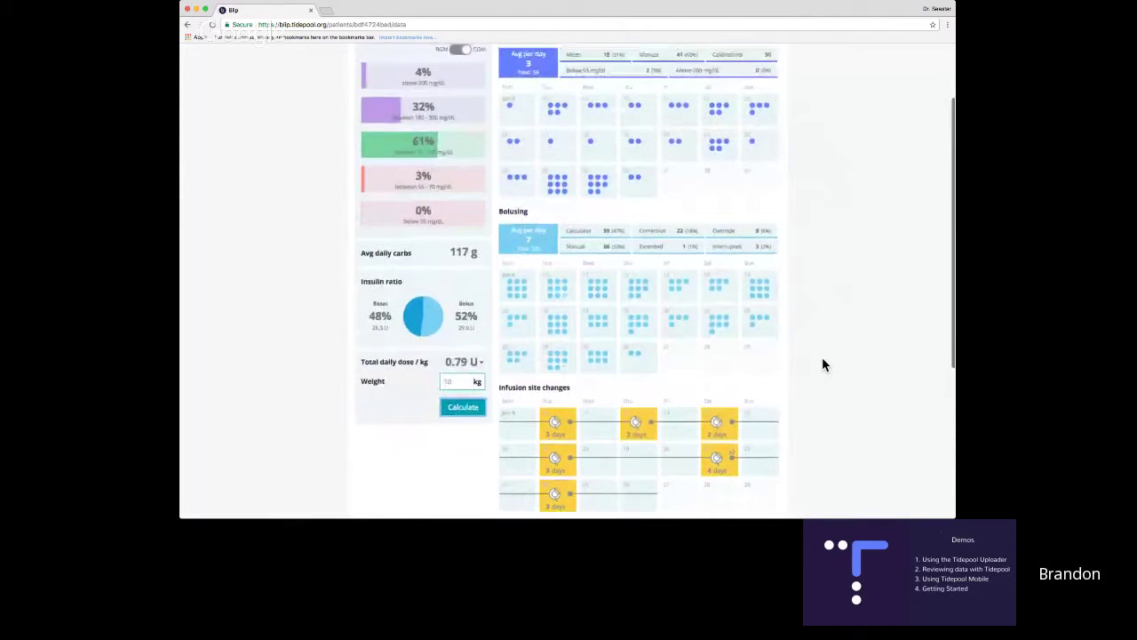
scroll(822, 364, "up", 2)
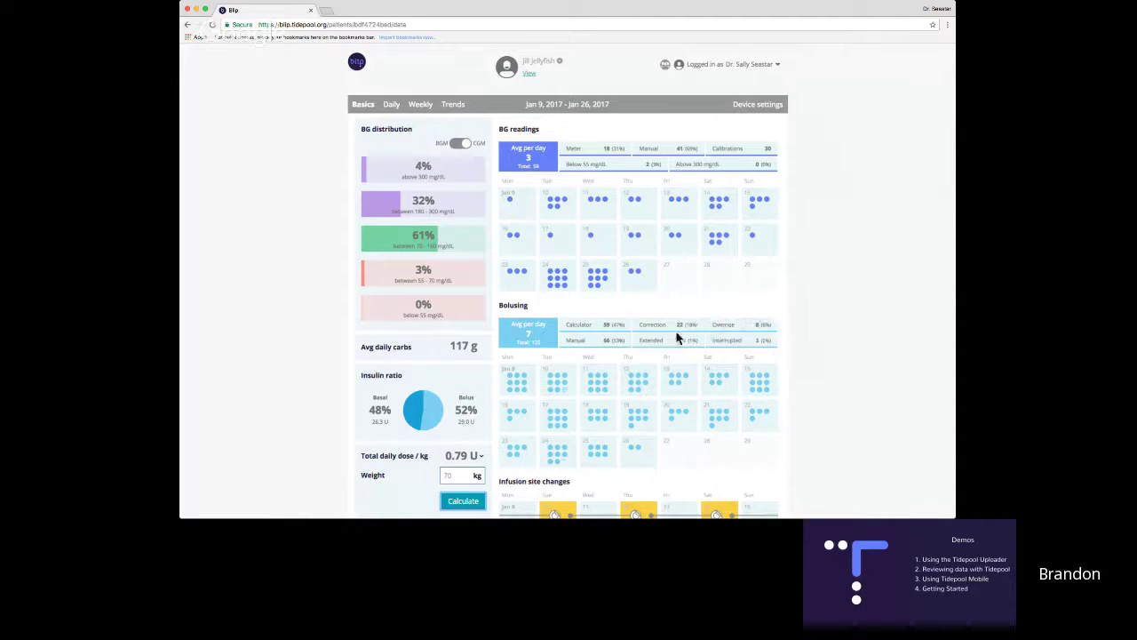
left_click(596, 325)
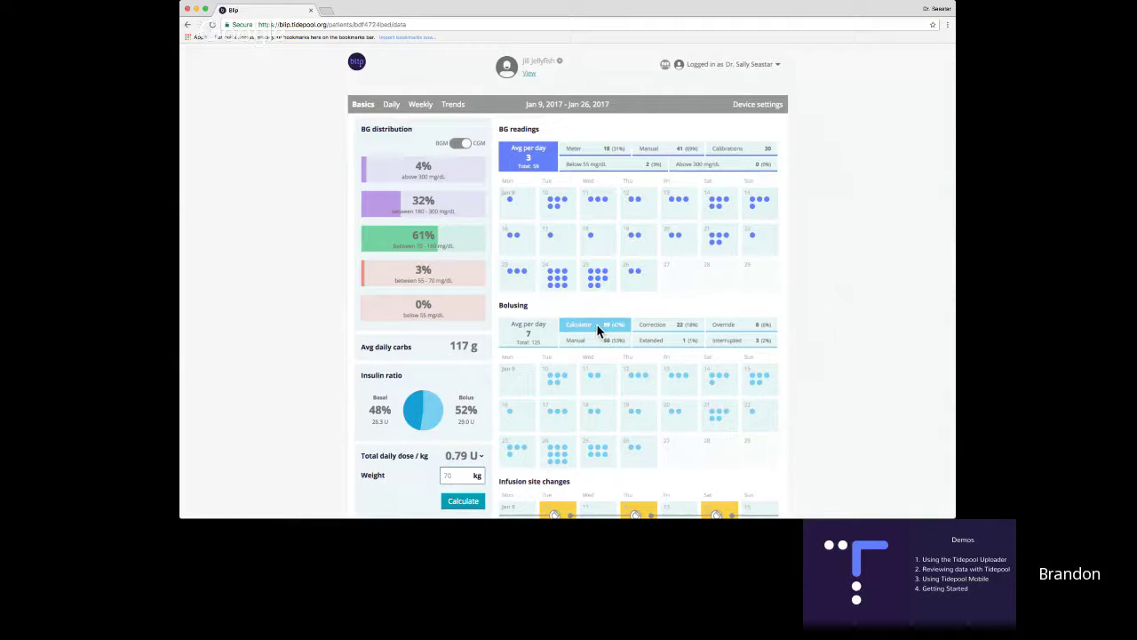
left_click(656, 338)
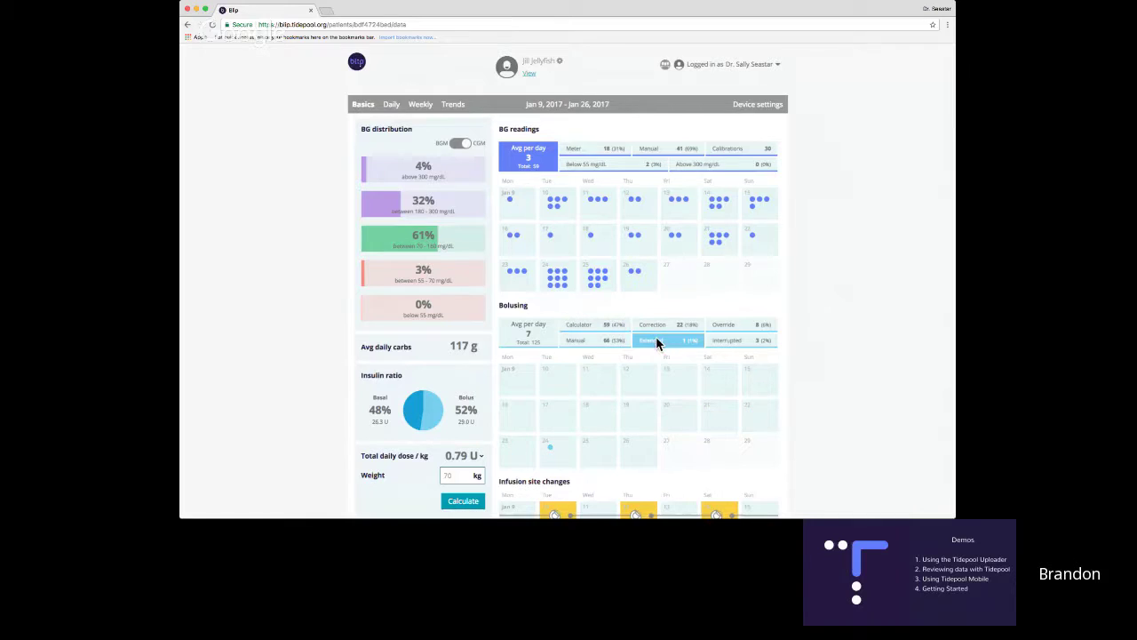
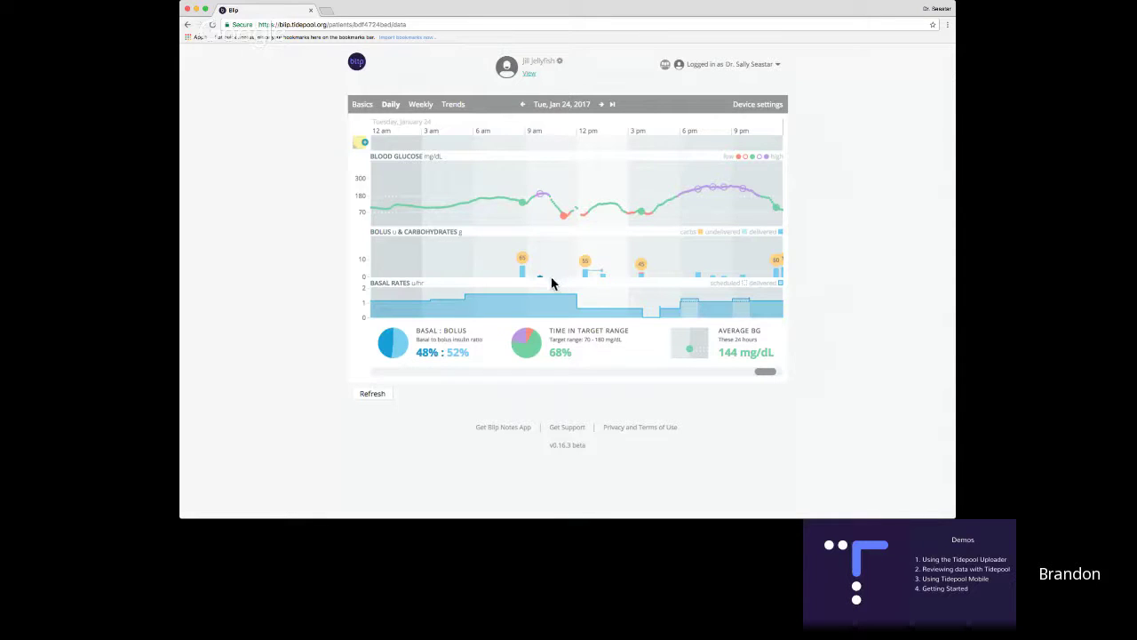
mouse_move(540, 277)
mouse_move(585, 278)
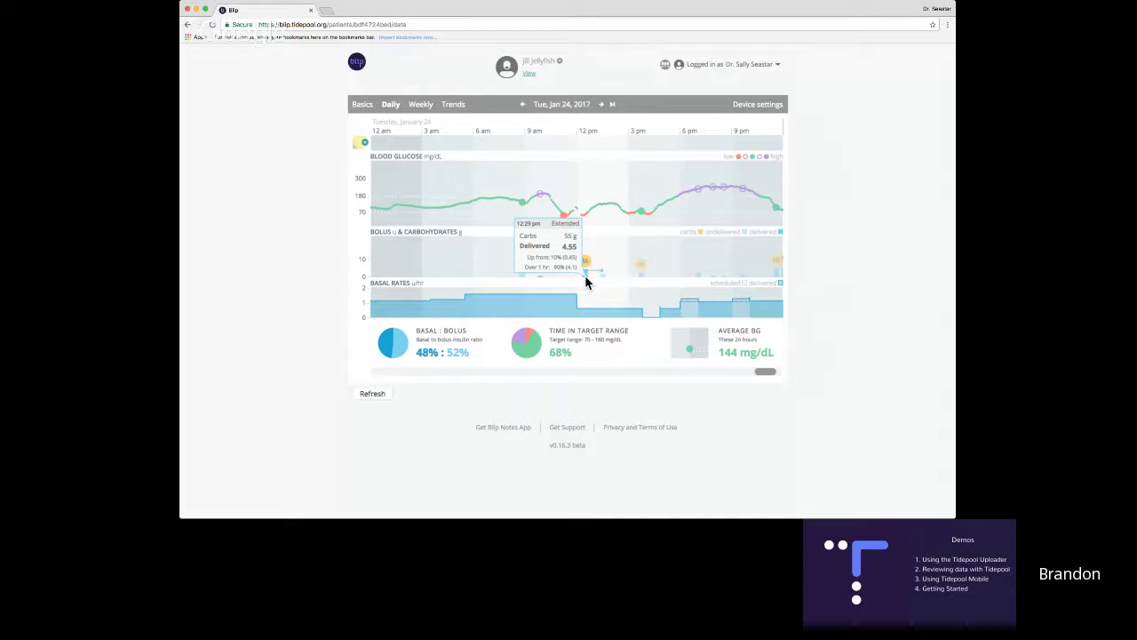
mouse_move(644, 283)
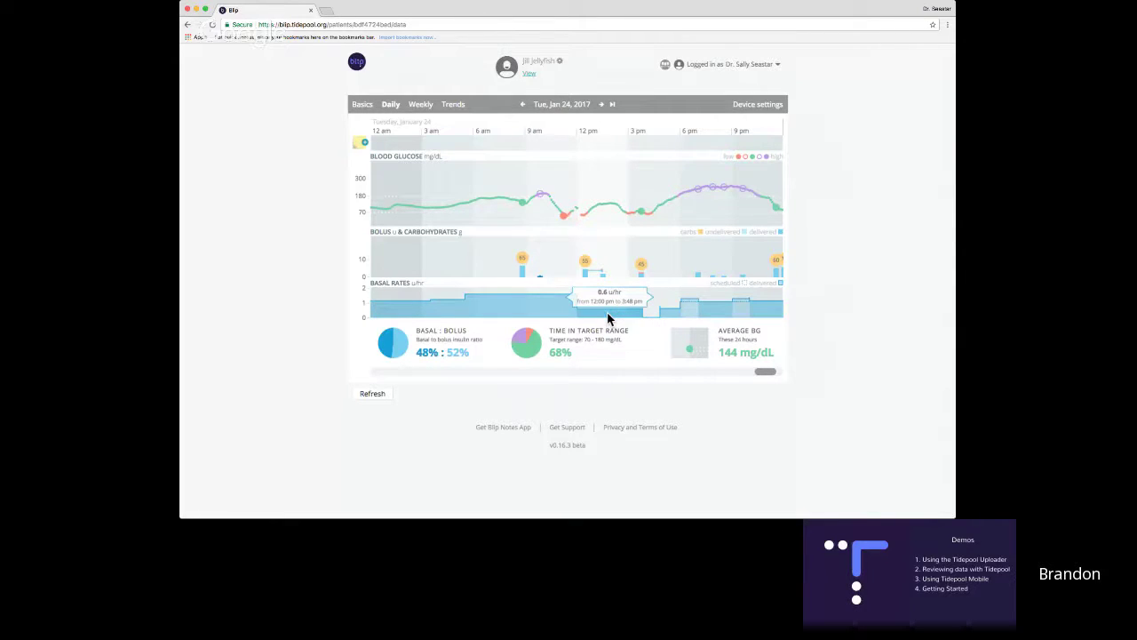
Add the note 'Contrats on using your extended bolus!' at 12:28 pm on the Jan 24 timeline.
mouse_move(650, 312)
left_click(583, 143)
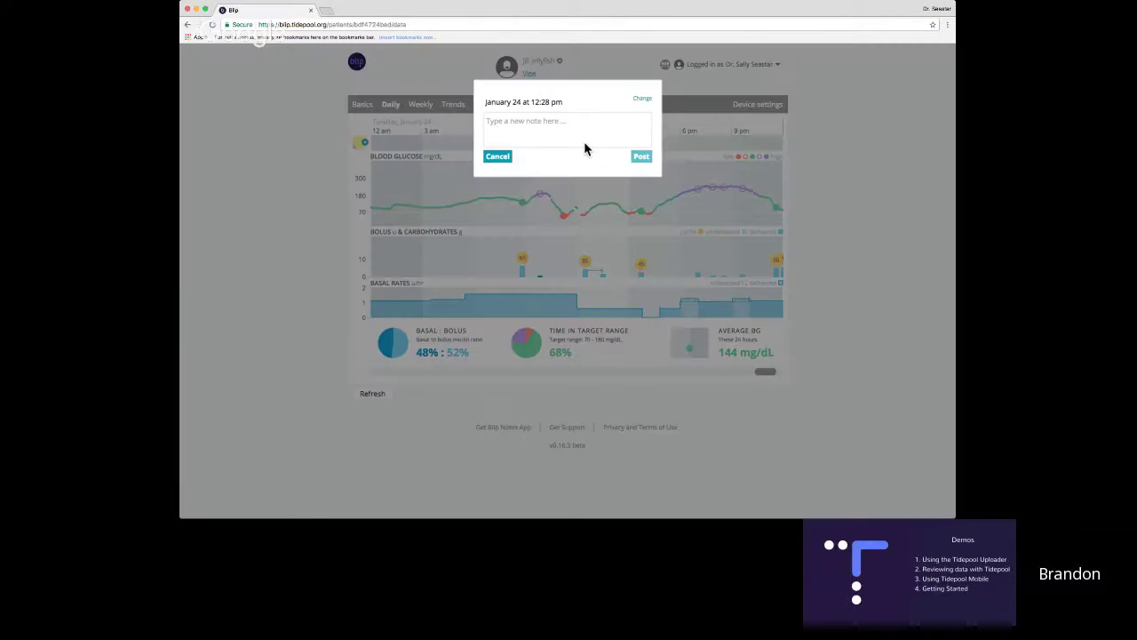
left_click(533, 132)
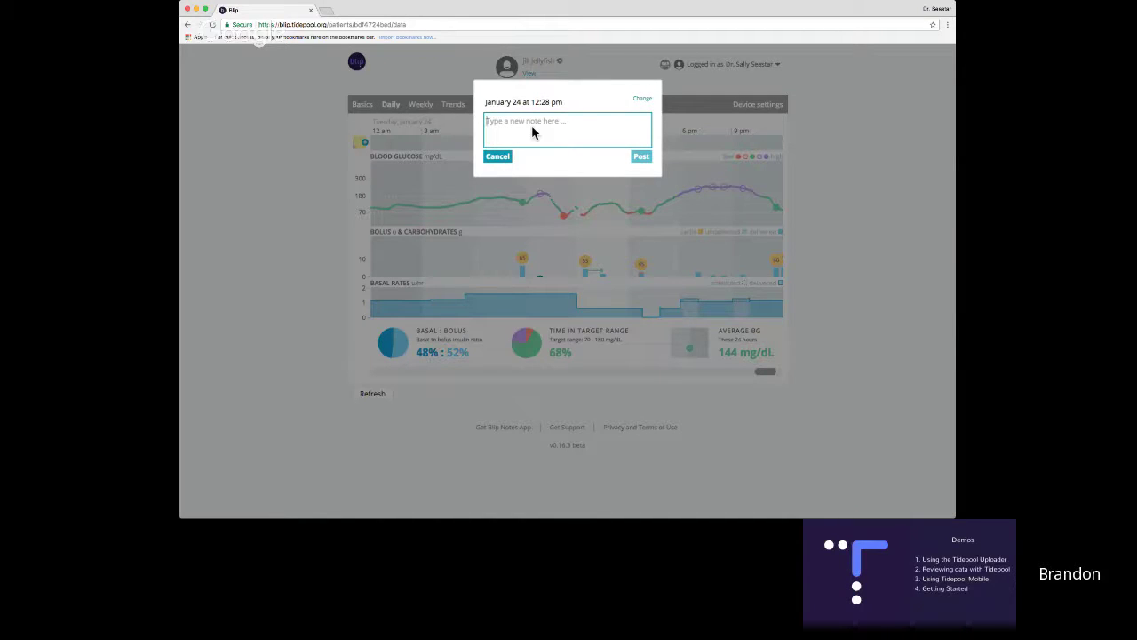
type("Contrats on usin")
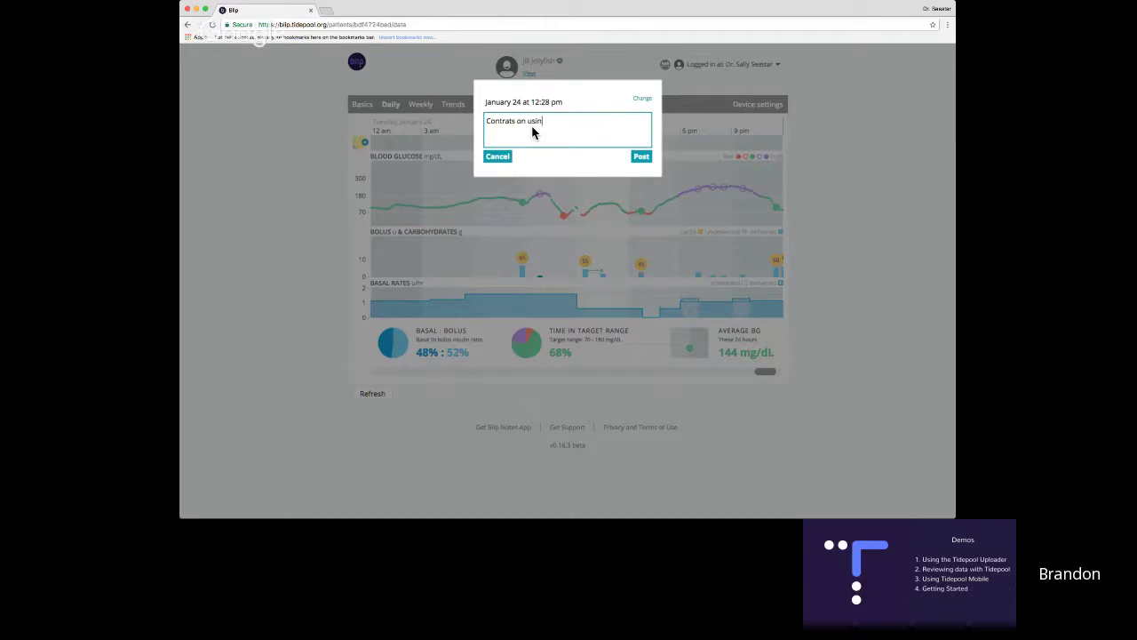
type("g your extended bolus!")
left_click(639, 157)
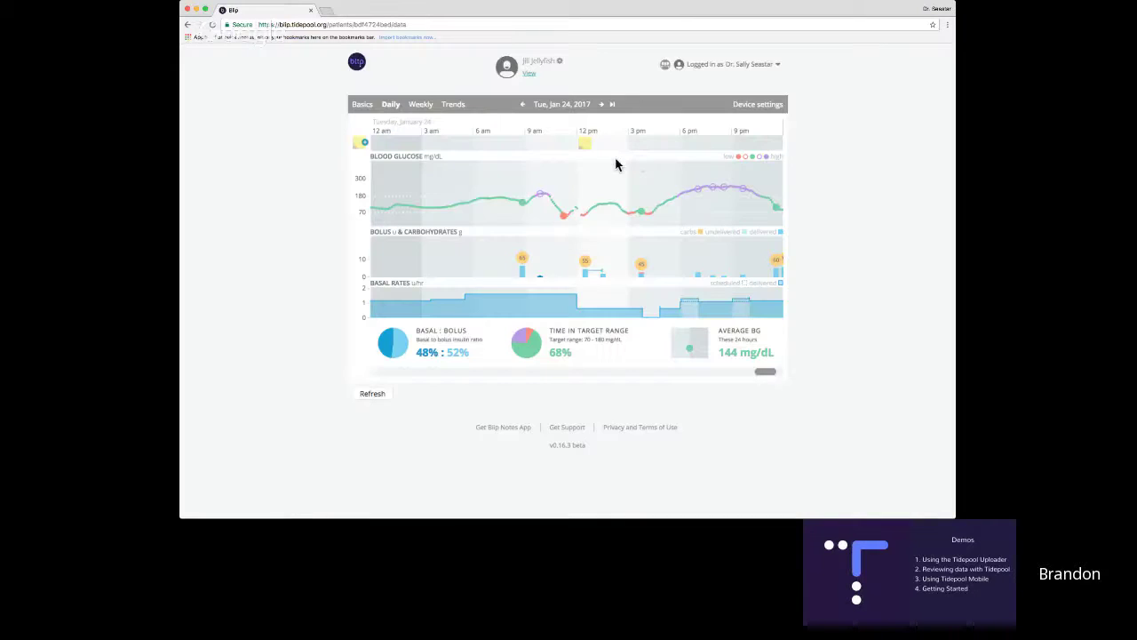
mouse_move(586, 149)
From the Weekly grid, open the Daily chart for Wednesday, Jan 25, 2017.
left_click(420, 104)
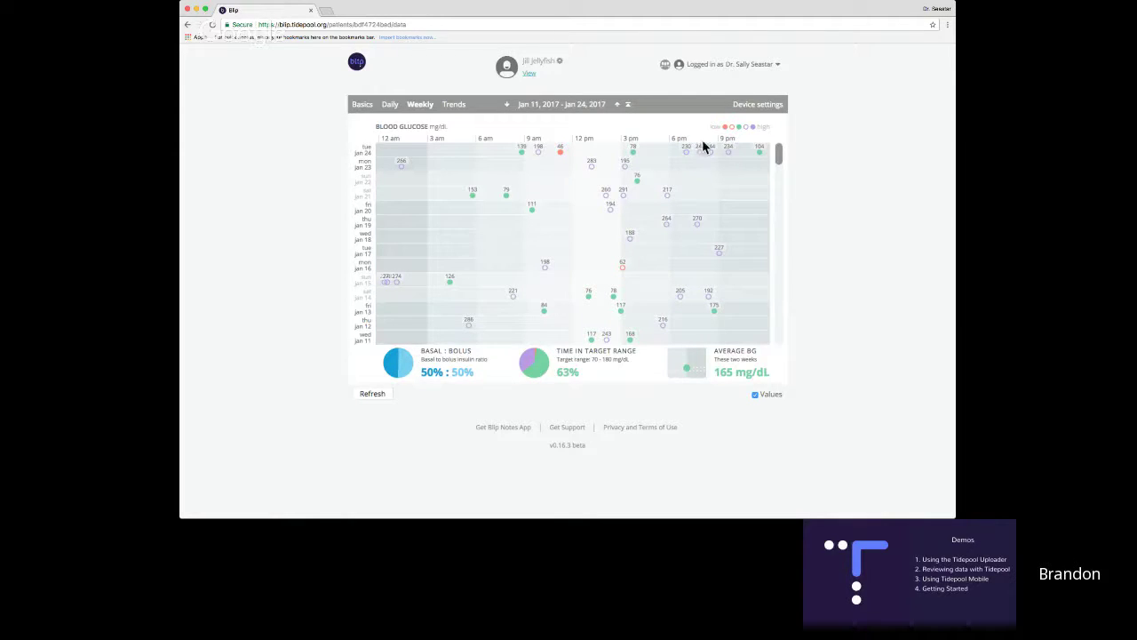
left_click_drag(780, 158, 777, 152)
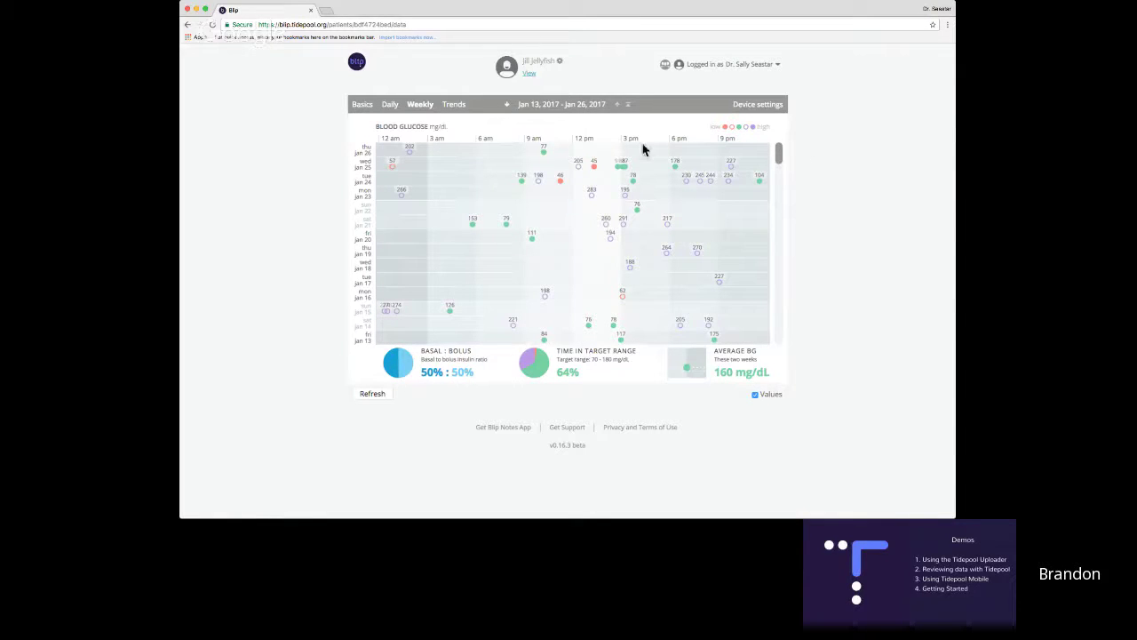
left_click(596, 171)
mouse_move(577, 215)
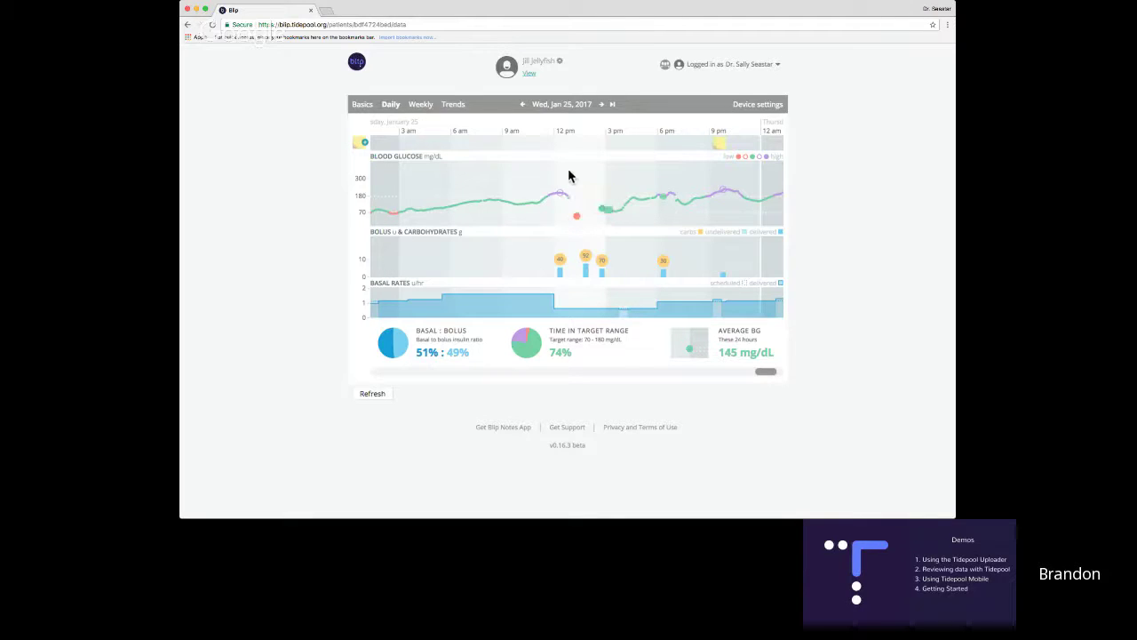
Switch to the Trends view covering Jan 12 – Jan 25, 2017.
left_click(453, 104)
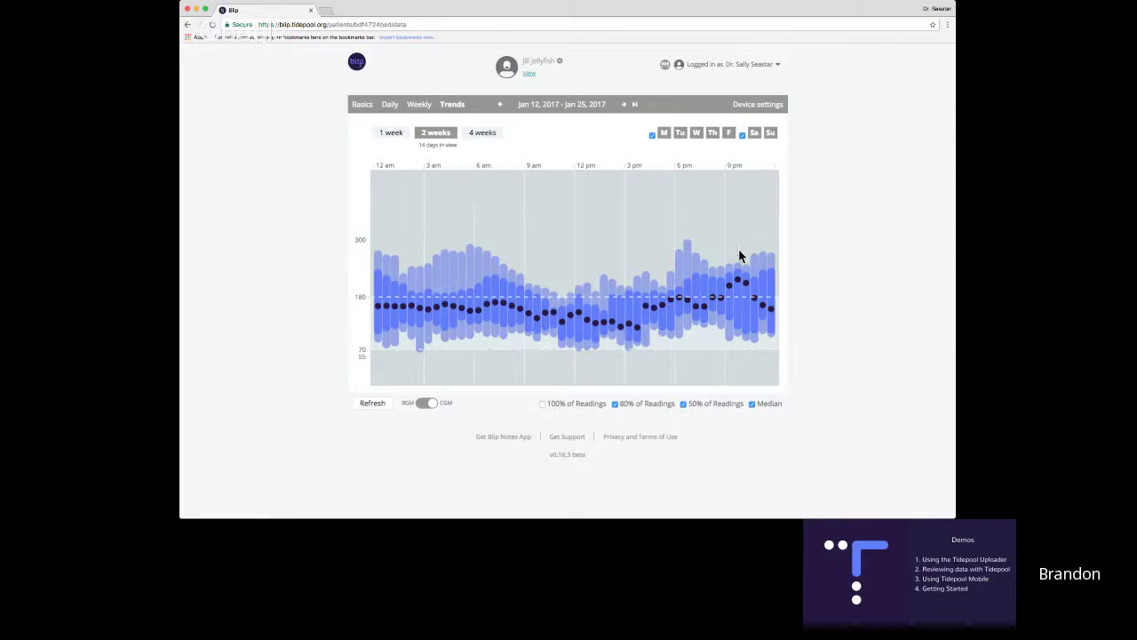
mouse_move(736, 281)
left_click(542, 403)
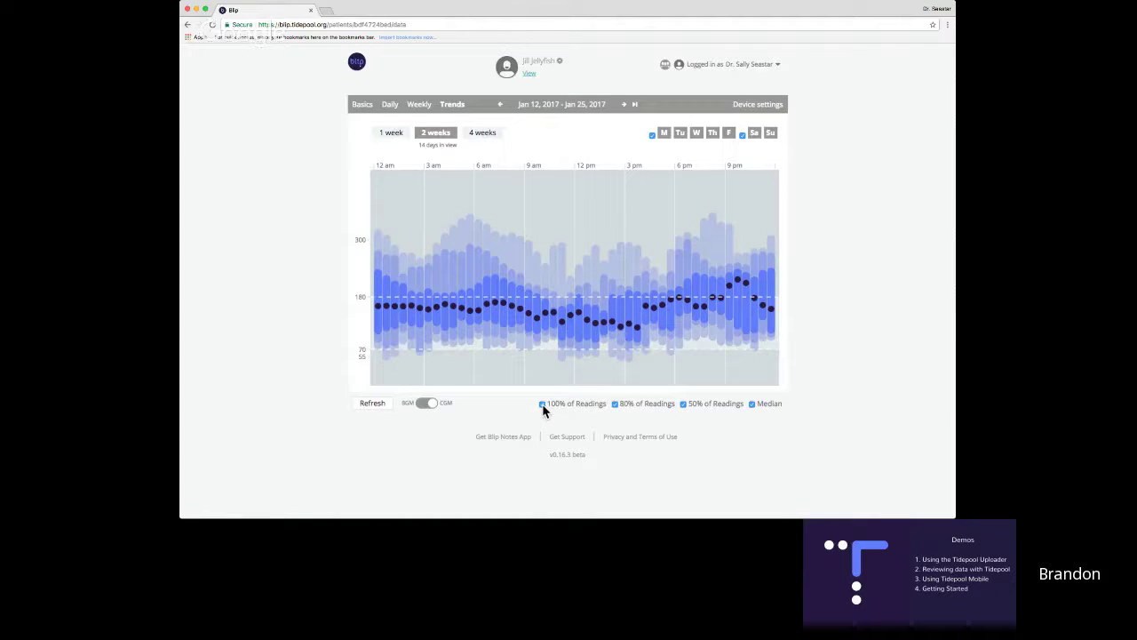
left_click(542, 403)
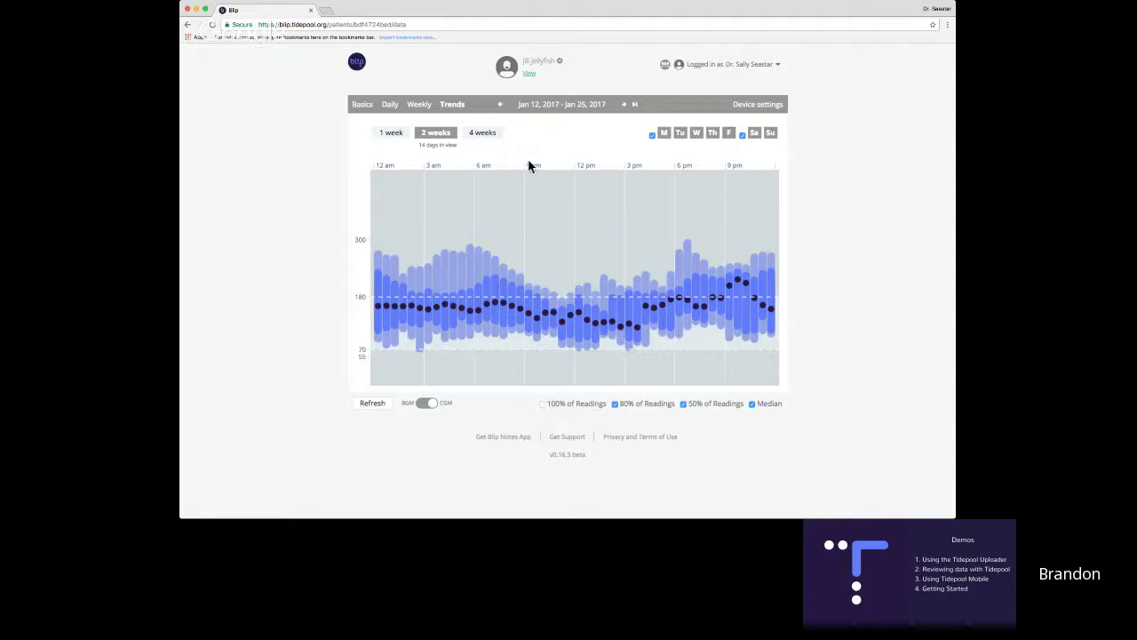
left_click(500, 105)
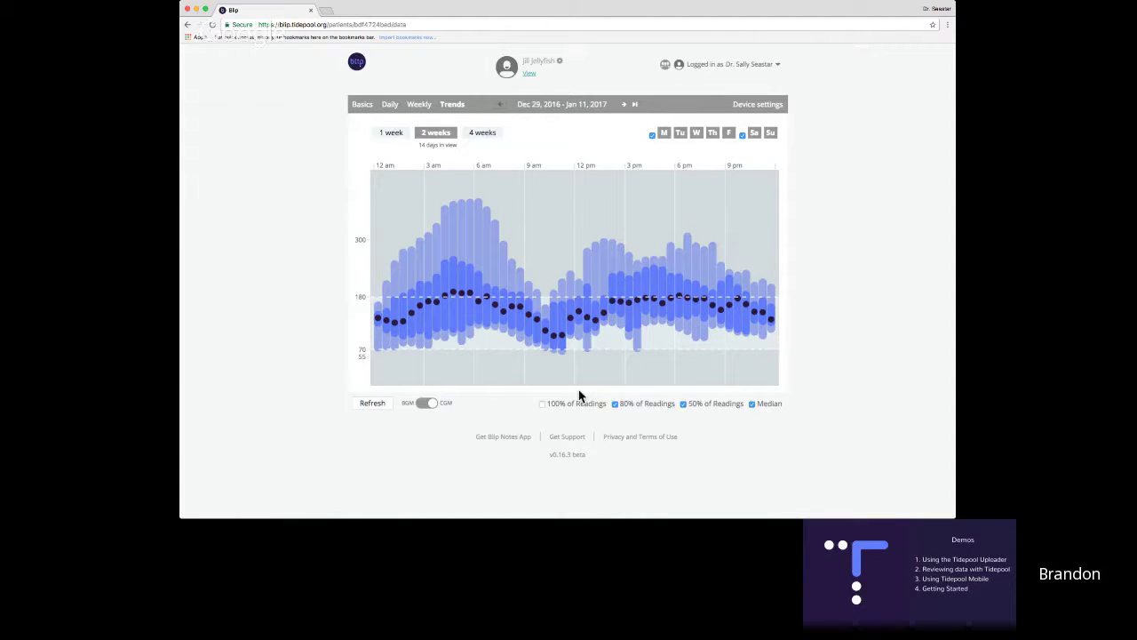
Inspect the weekday-only trends chart for Dec 29, 2016 – Jan 11, 2017.
mouse_move(554, 347)
mouse_move(613, 303)
Try the weekday and weekend filters, restore all 14 days, then view the OmniPod device settings.
left_click(742, 135)
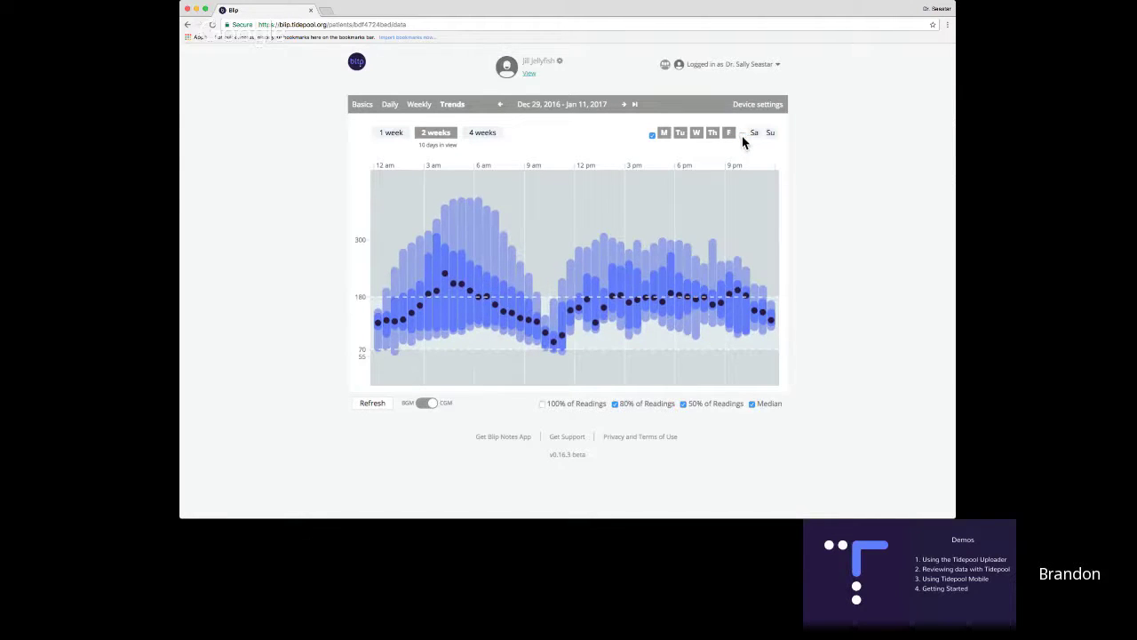
left_click(742, 135)
left_click(652, 135)
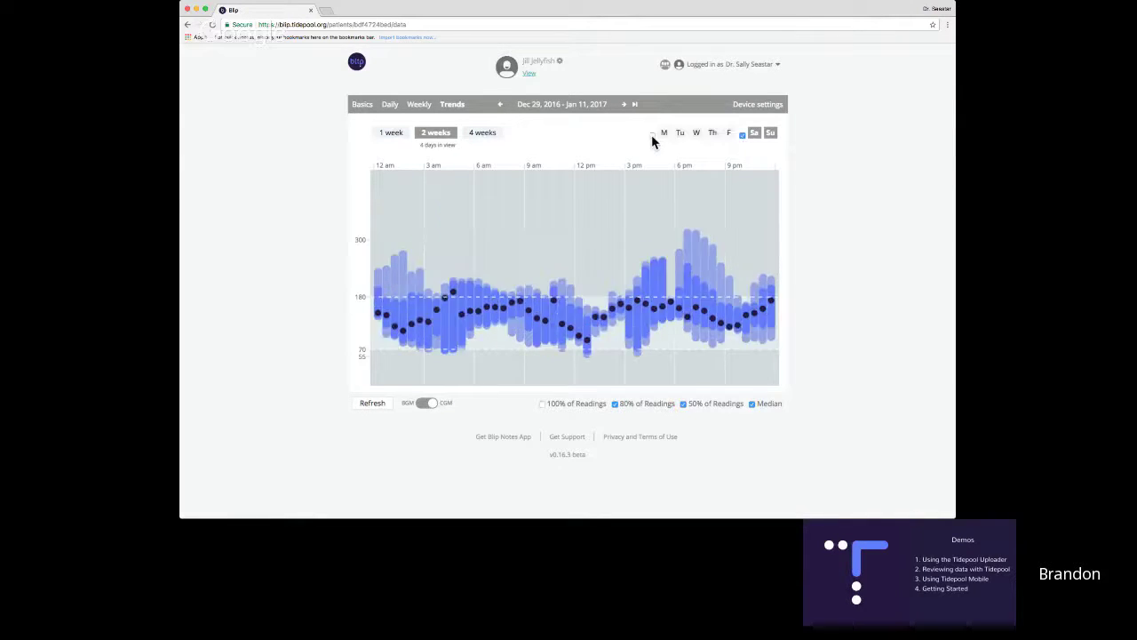
left_click(653, 135)
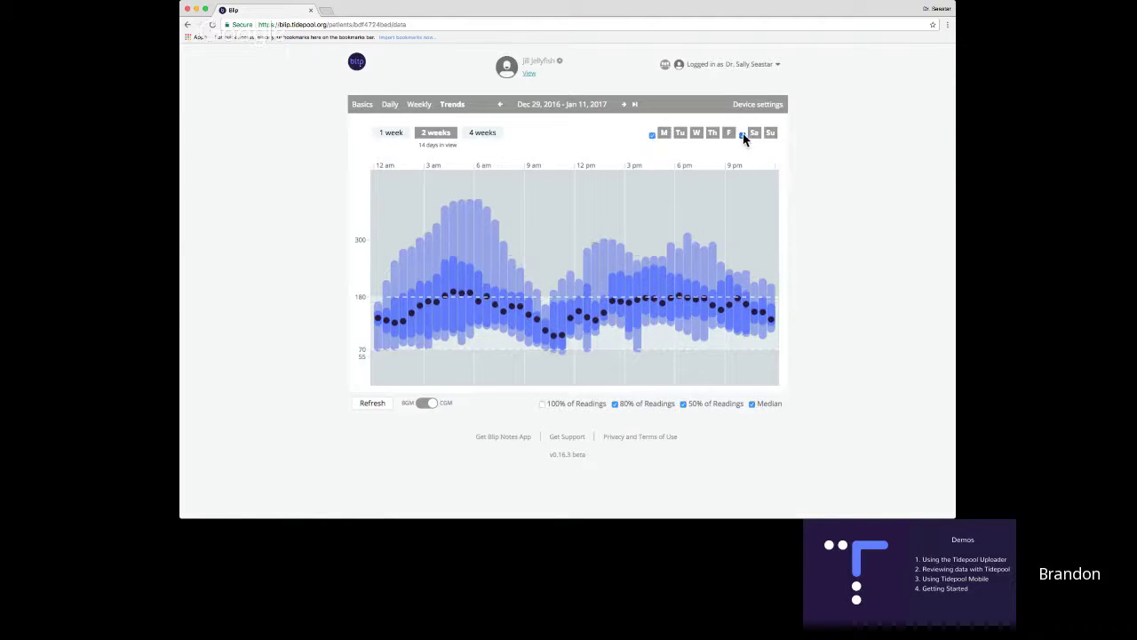
left_click(742, 135)
left_click(719, 132)
left_click(682, 132)
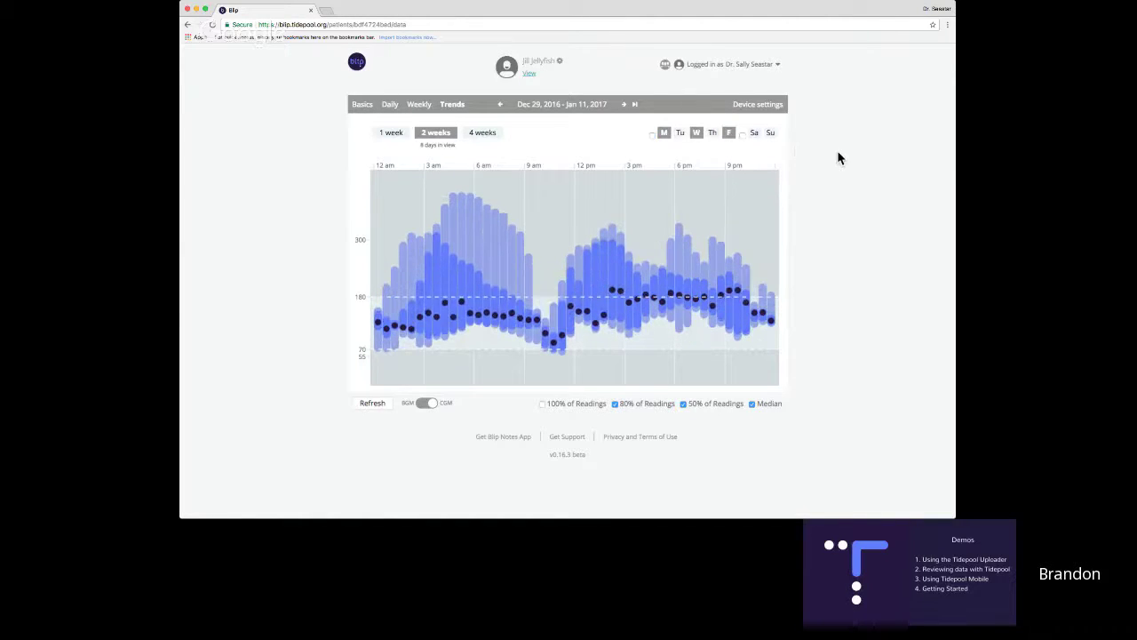
left_click(652, 136)
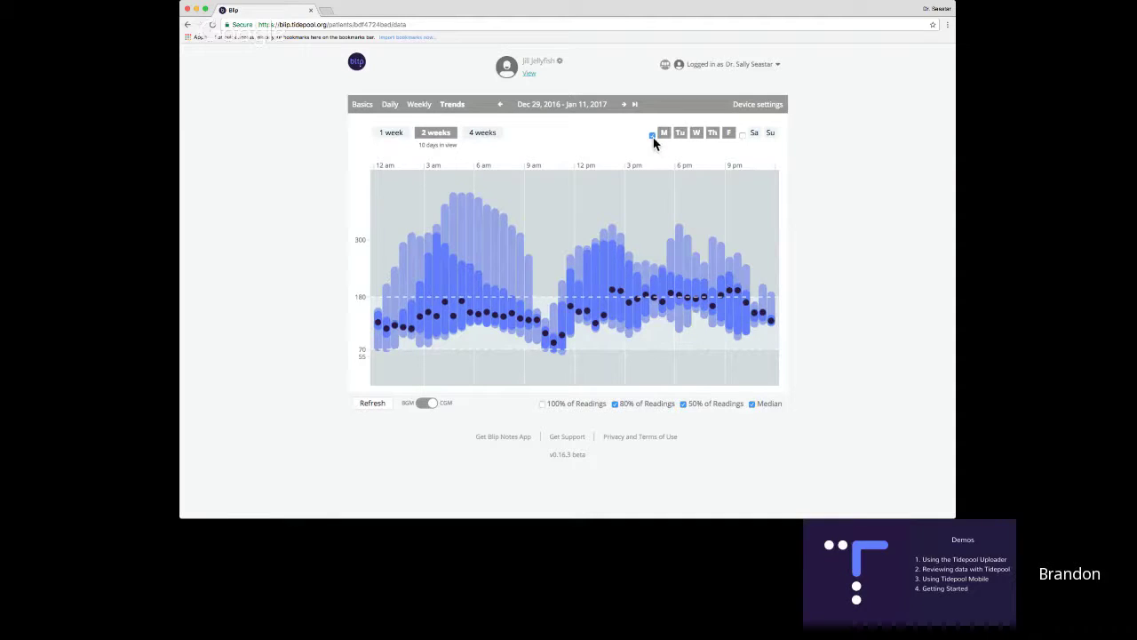
left_click(742, 135)
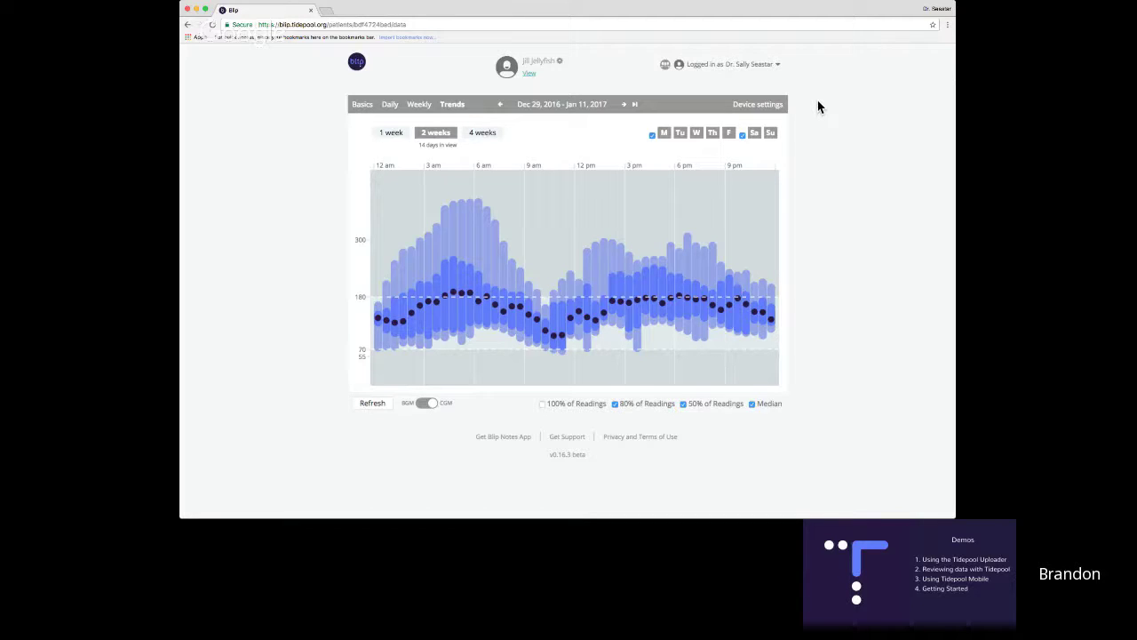
left_click(760, 106)
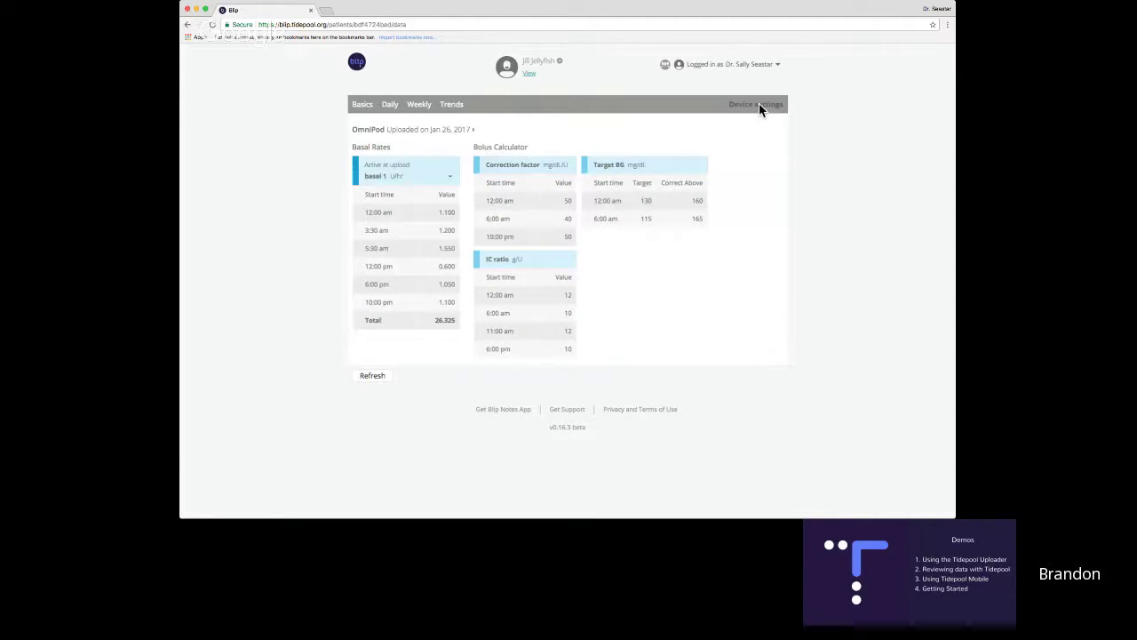